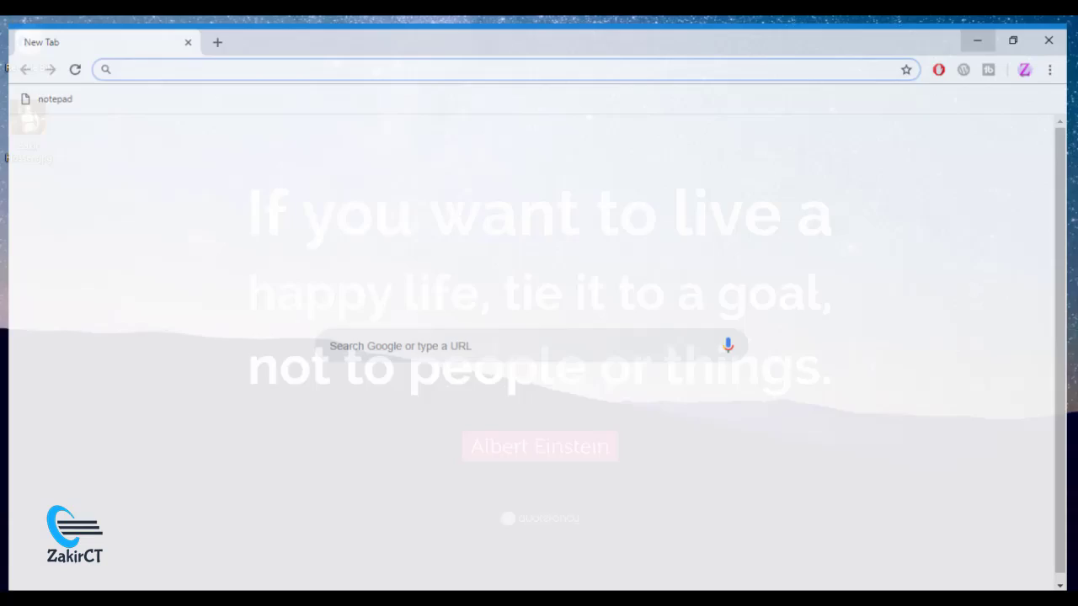
- Go to google.com and search for "winaero tweaker"
type("google.com")
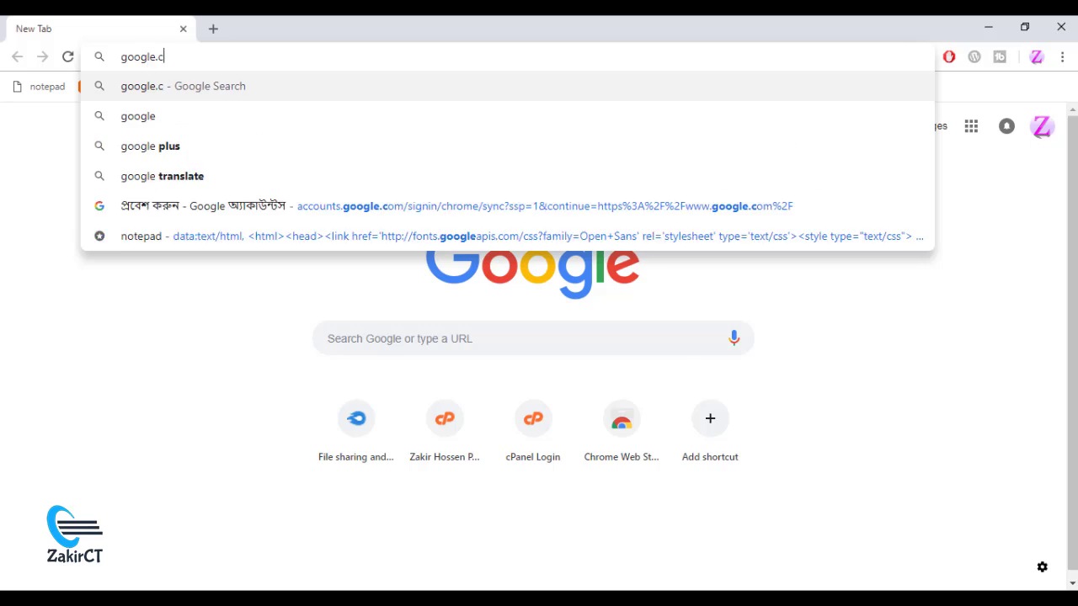
key("Return")
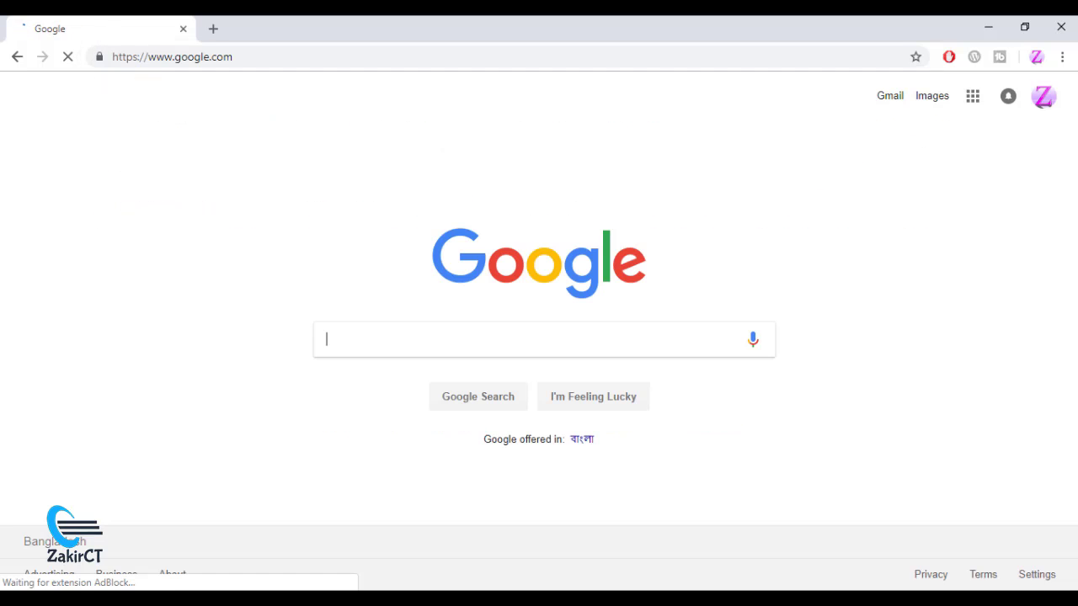
type("win")
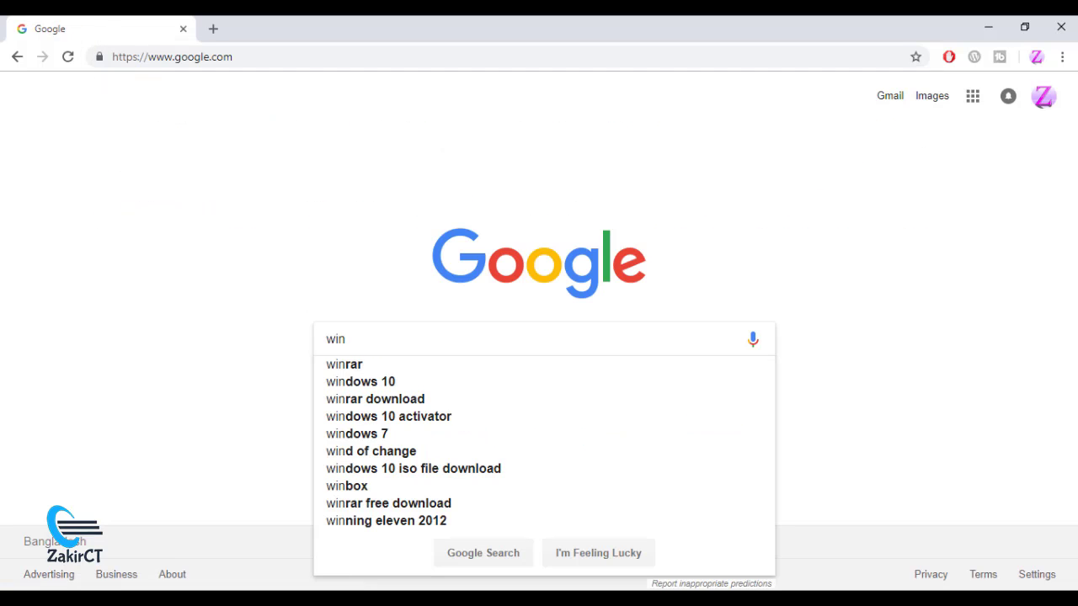
type("aero")
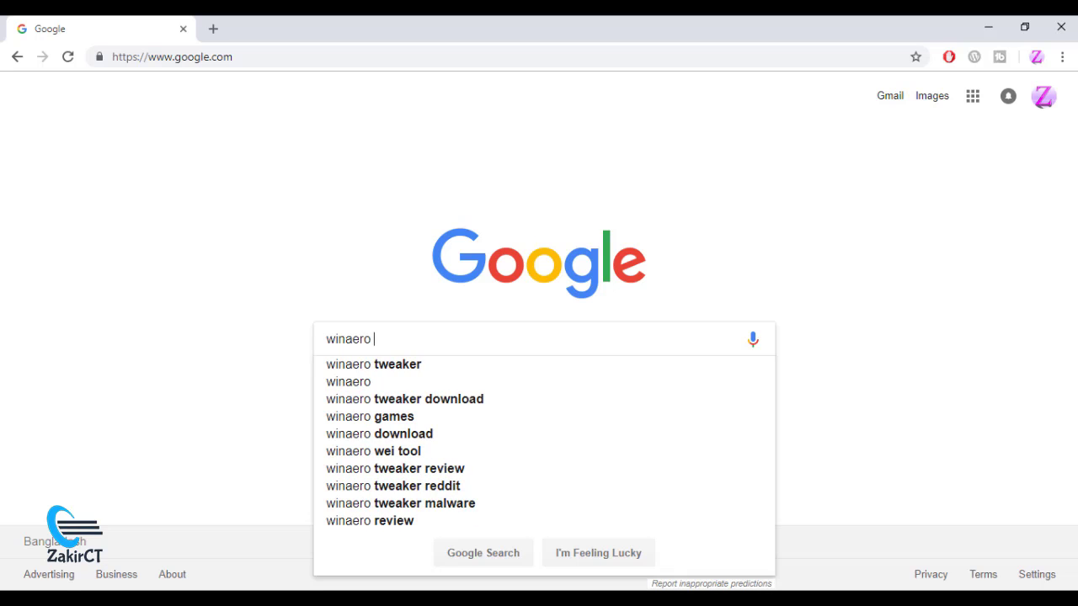
key("Down")
key("Return")
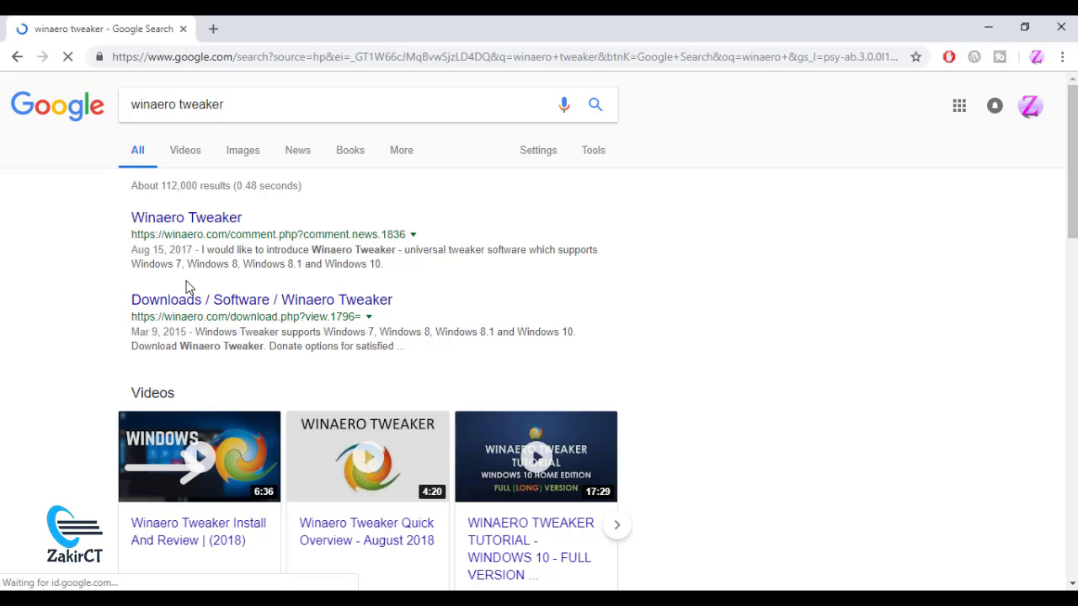
- Open the Winaero Tweaker article from the search results and go to the software's download page on winaero.com
left_click(210, 227)
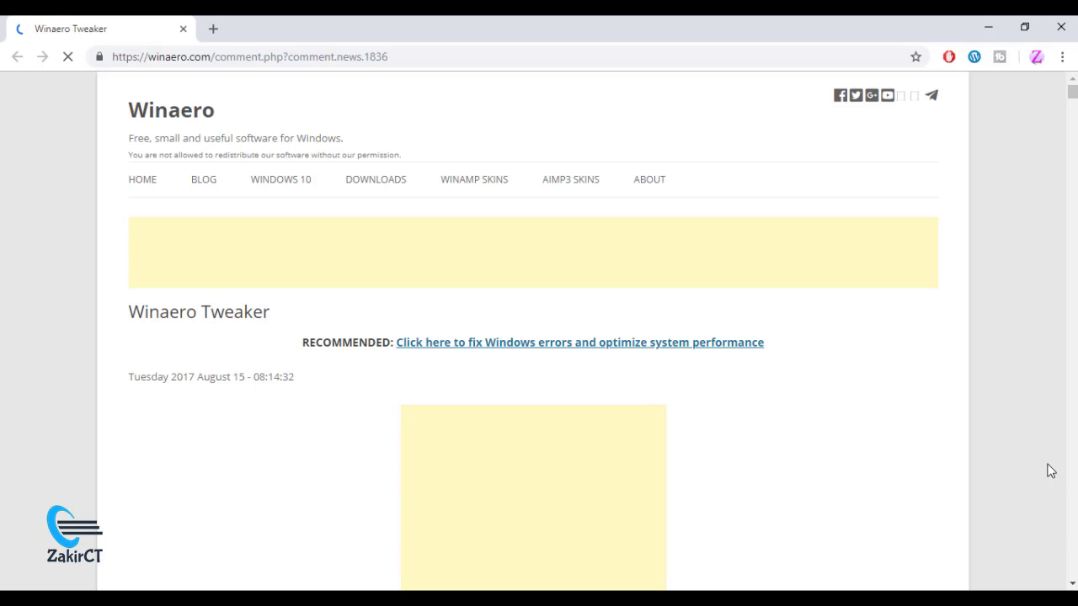
scroll(1024, 424, "down", 1)
scroll(1024, 423, "down", 4)
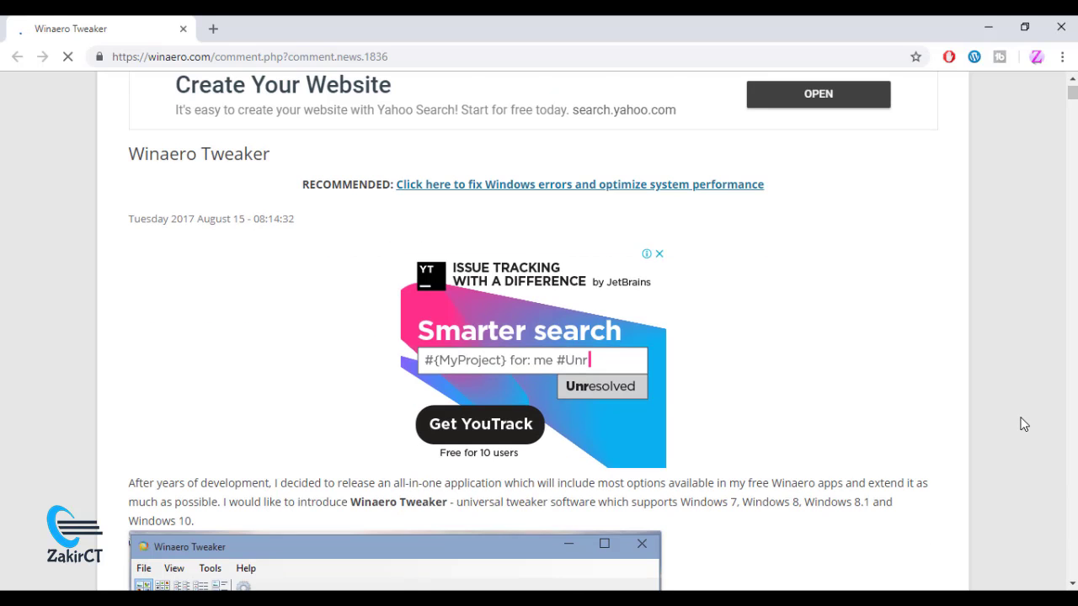
scroll(1024, 423, "down", 4)
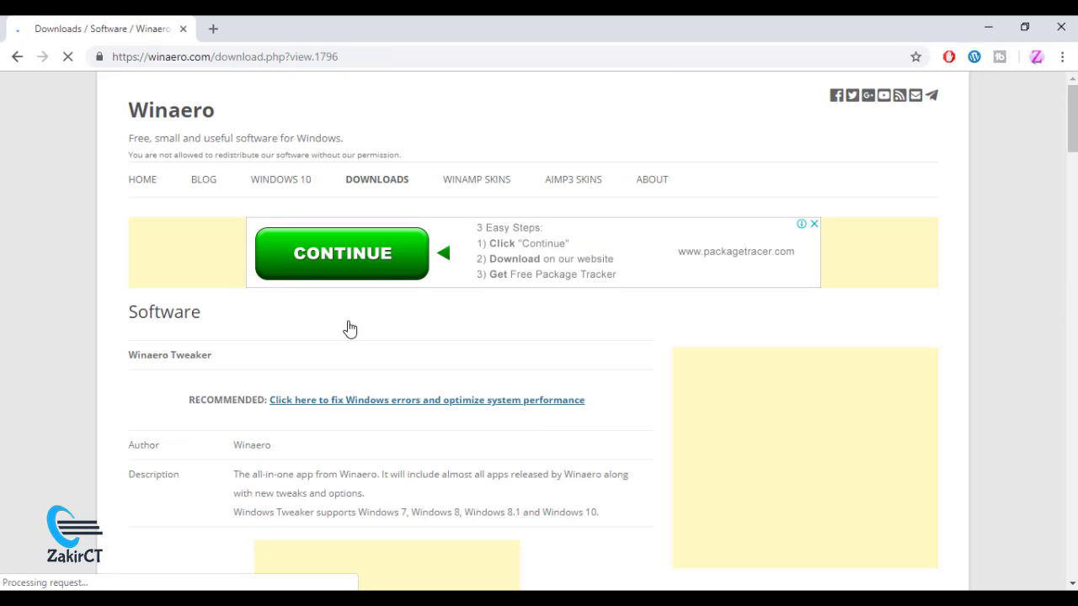
- Download Winaero Tweaker from its download page and save winaerotweaker.zip to the Desktop
scroll(350, 329, "down", 1)
scroll(351, 328, "down", 4)
scroll(351, 329, "down", 5)
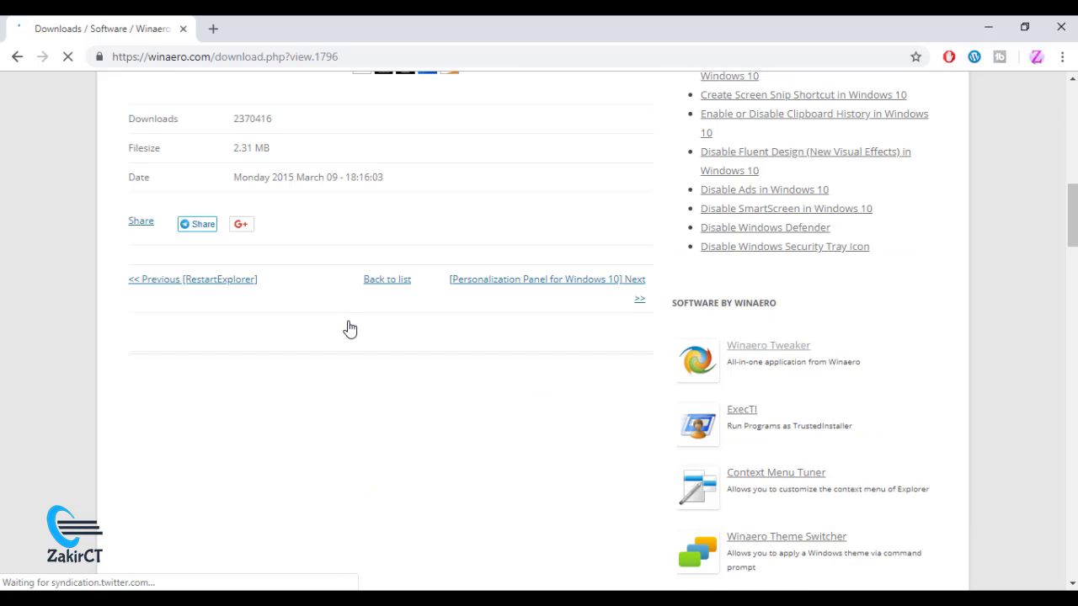
scroll(350, 329, "up", 3)
scroll(350, 329, "up", 2)
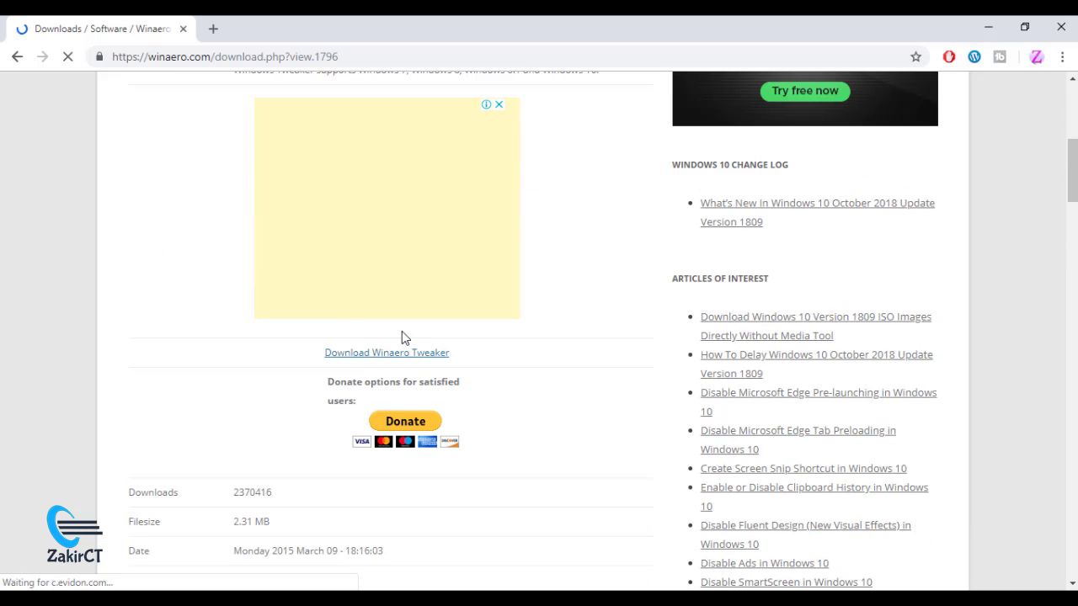
left_click(389, 359)
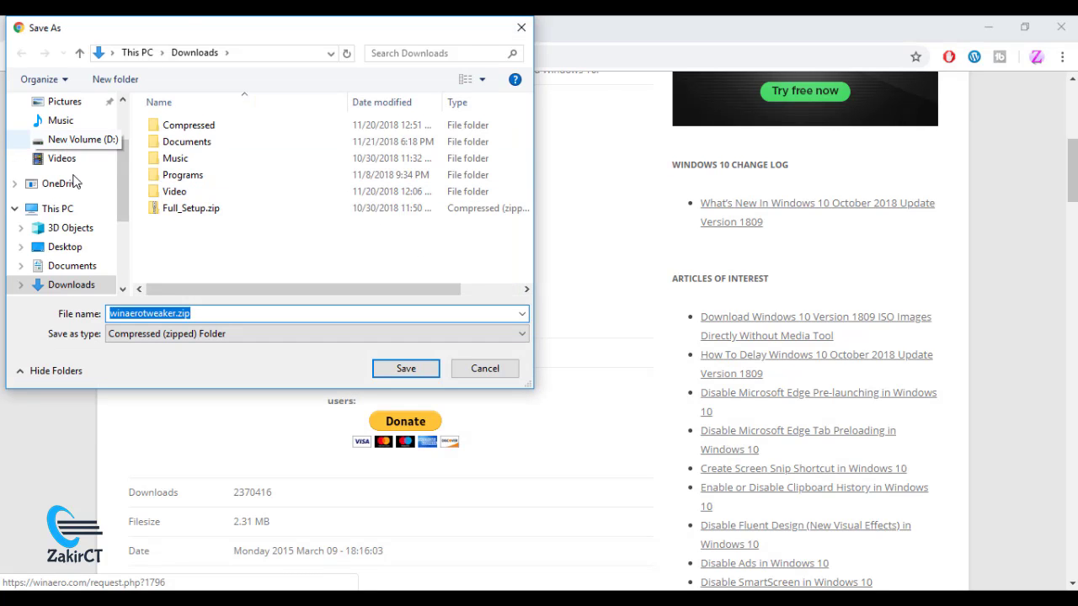
scroll(95, 134, "up", 2)
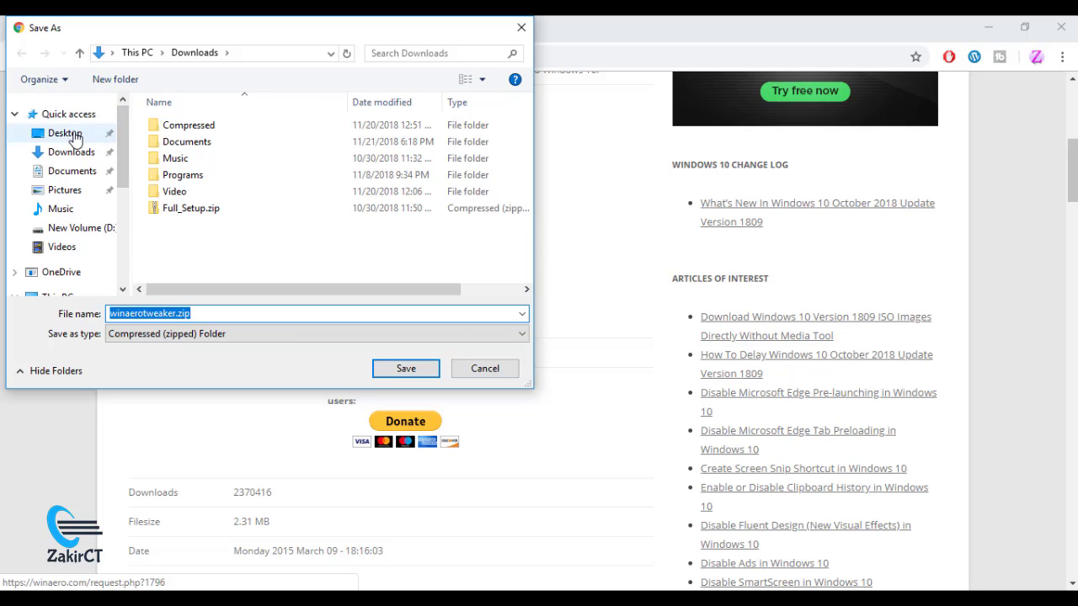
left_click(63, 134)
left_click(405, 369)
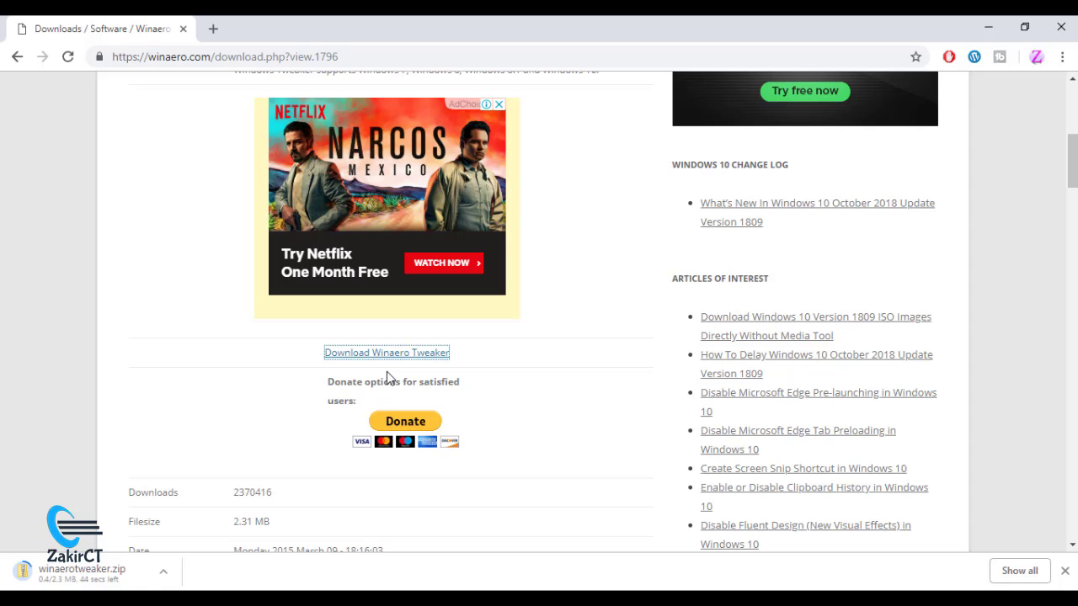
- Show the winaerotweaker.zip download in its Desktop folder and clear the file selection
scroll(1069, 160, "up", 1)
scroll(539, 312, "up", 5)
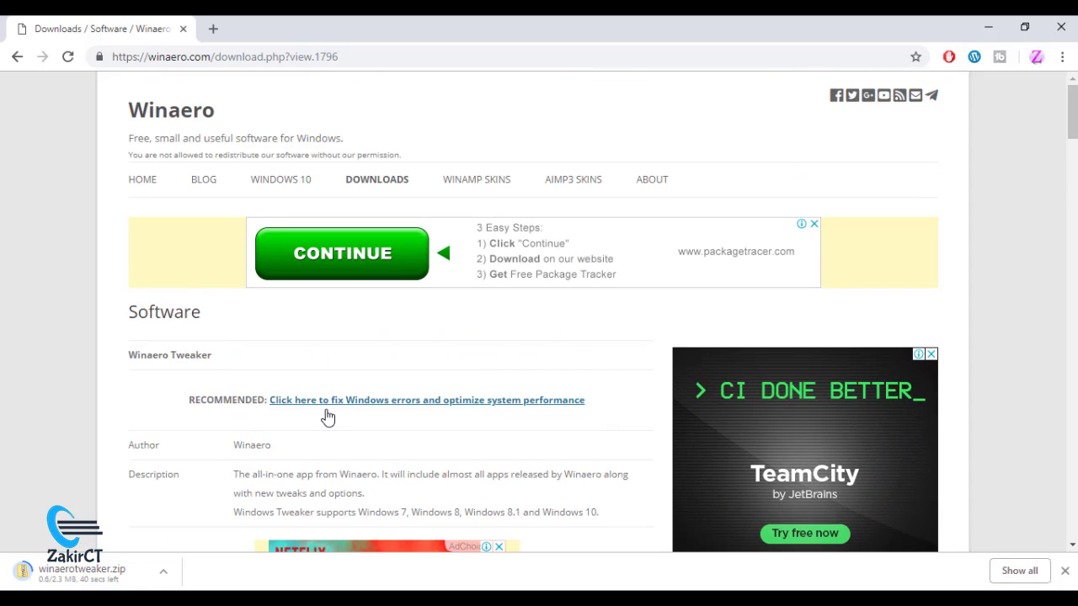
left_click(165, 572)
left_click(205, 519)
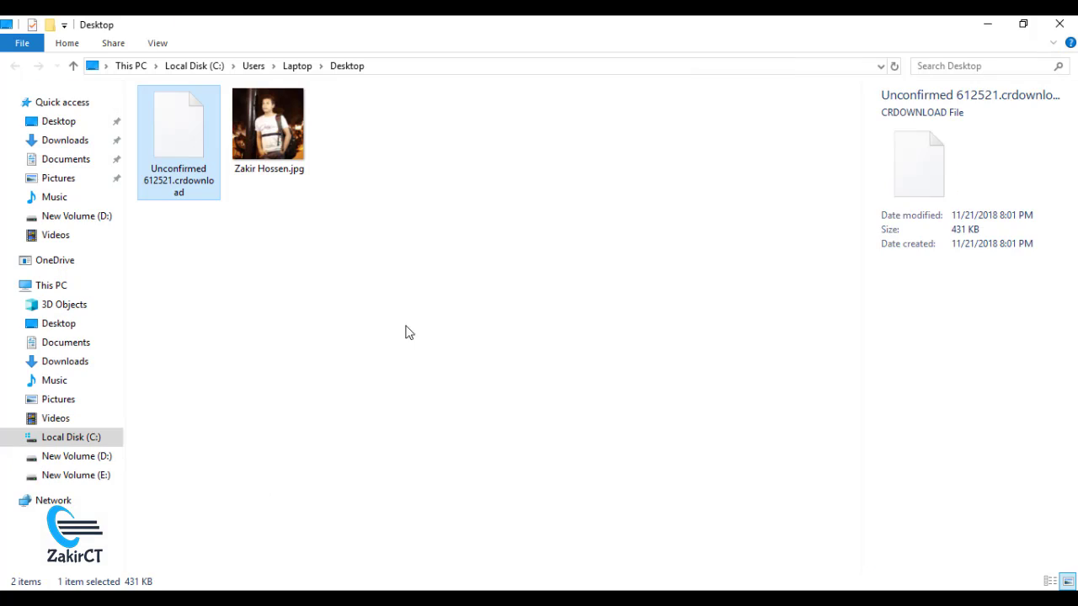
left_click(391, 269)
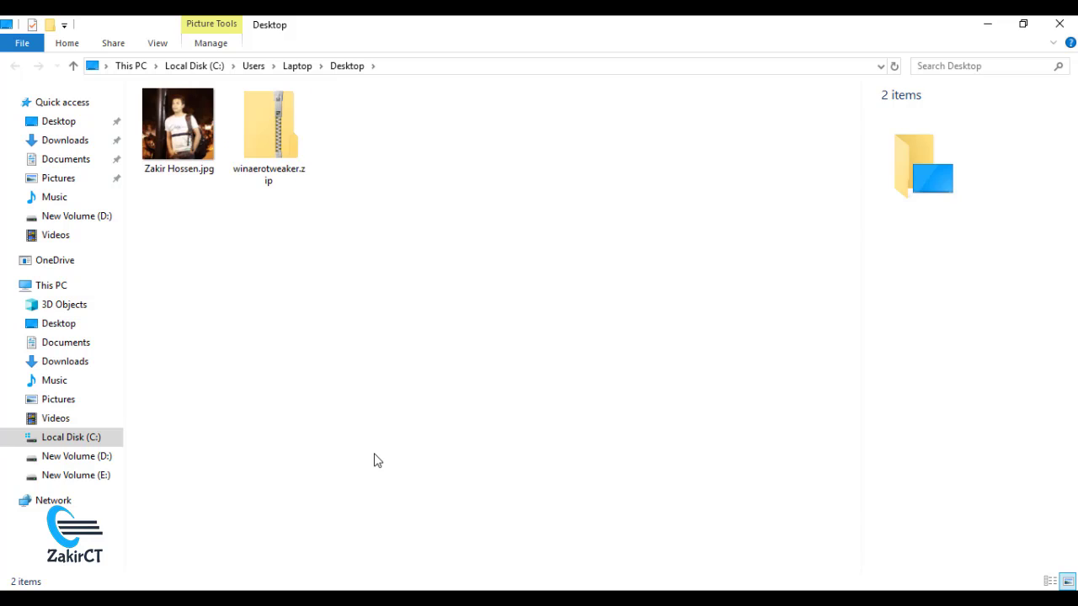
- Extract winaerotweaker.zip with 7-Zip into a winaerotweaker folder on the Desktop
left_click(299, 111)
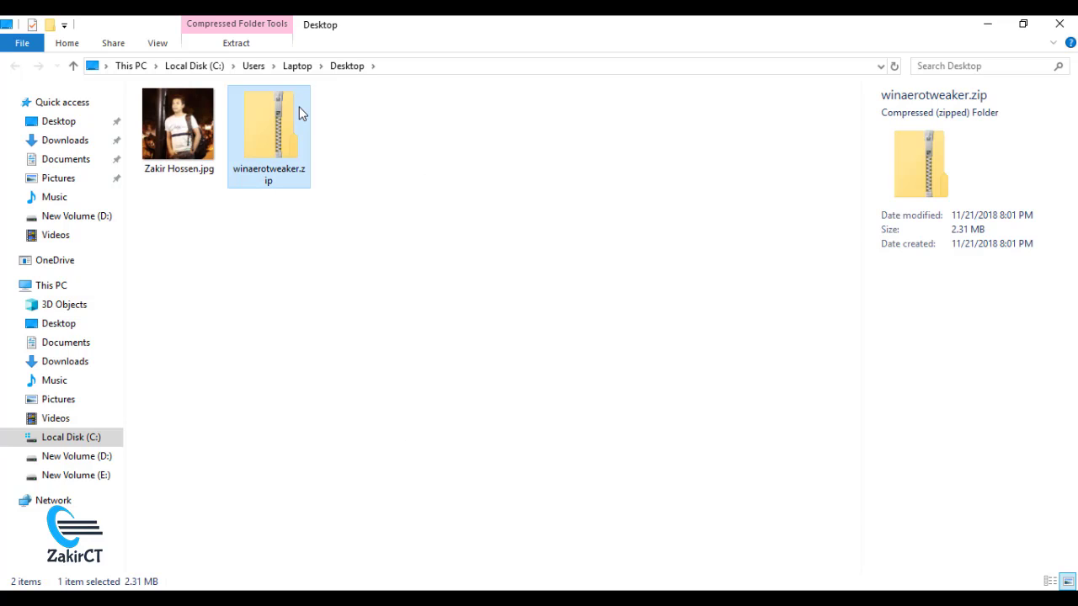
right_click(299, 107)
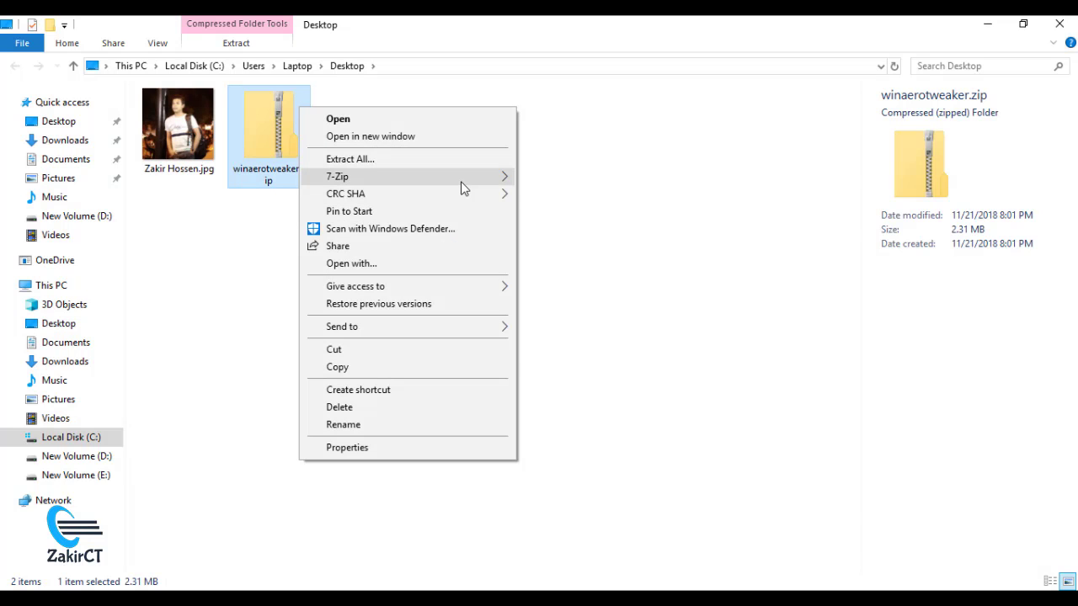
mouse_move(460, 181)
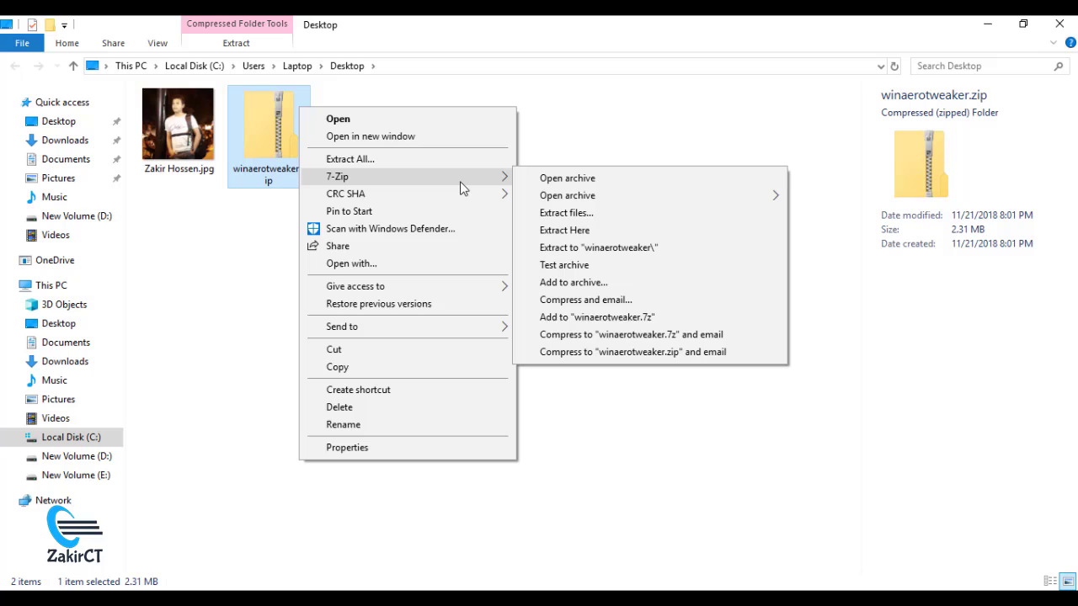
left_click(566, 249)
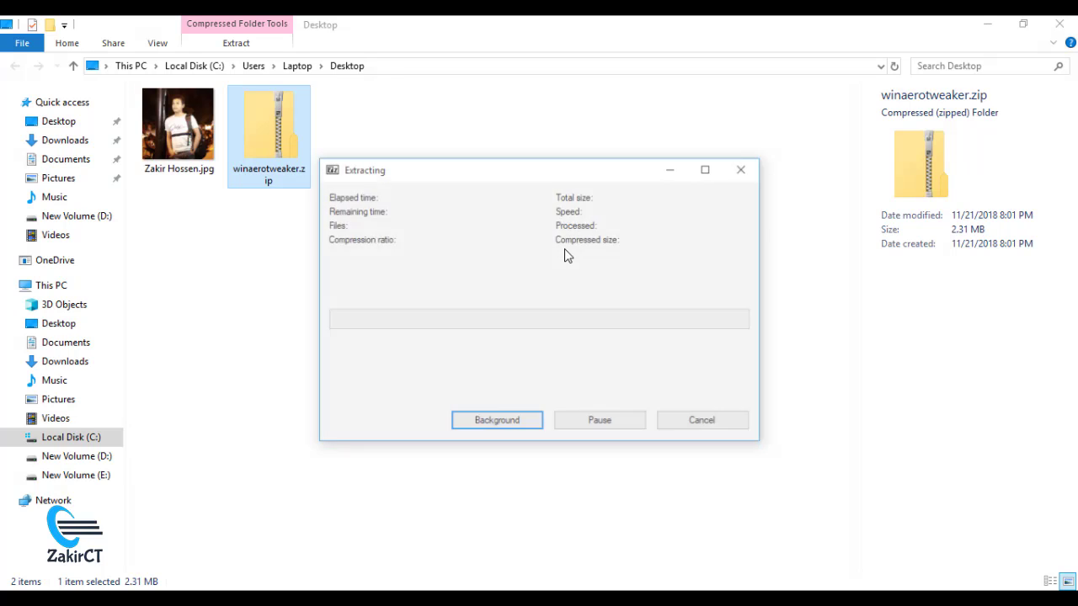
- Open the extracted winaerotweaker folder and run WinaeroTweaker-0.12.1.0-setup.exe
left_click(201, 141)
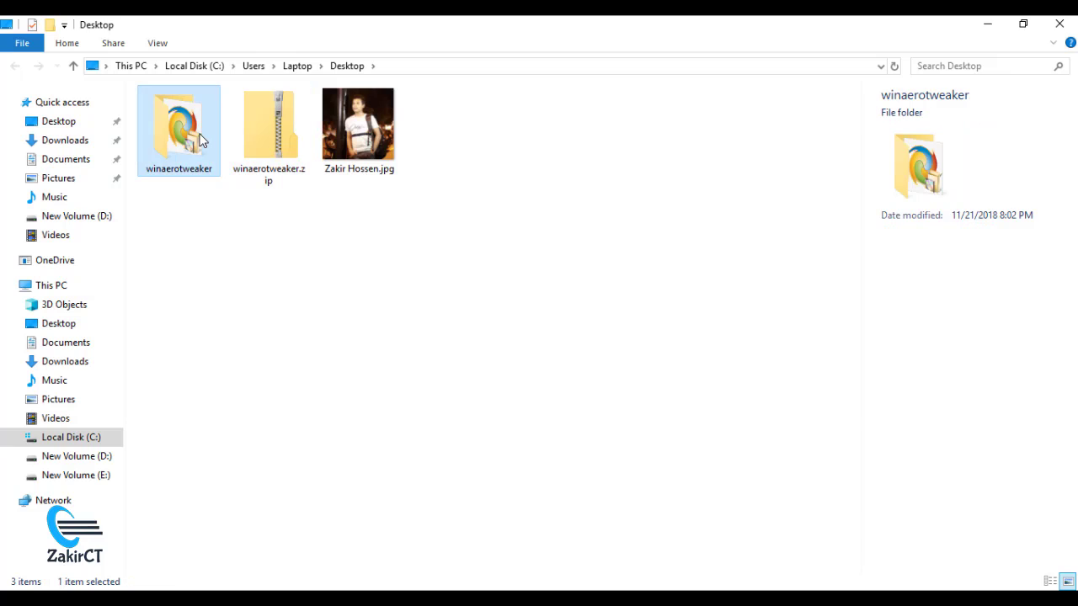
double_click(200, 141)
key("Down")
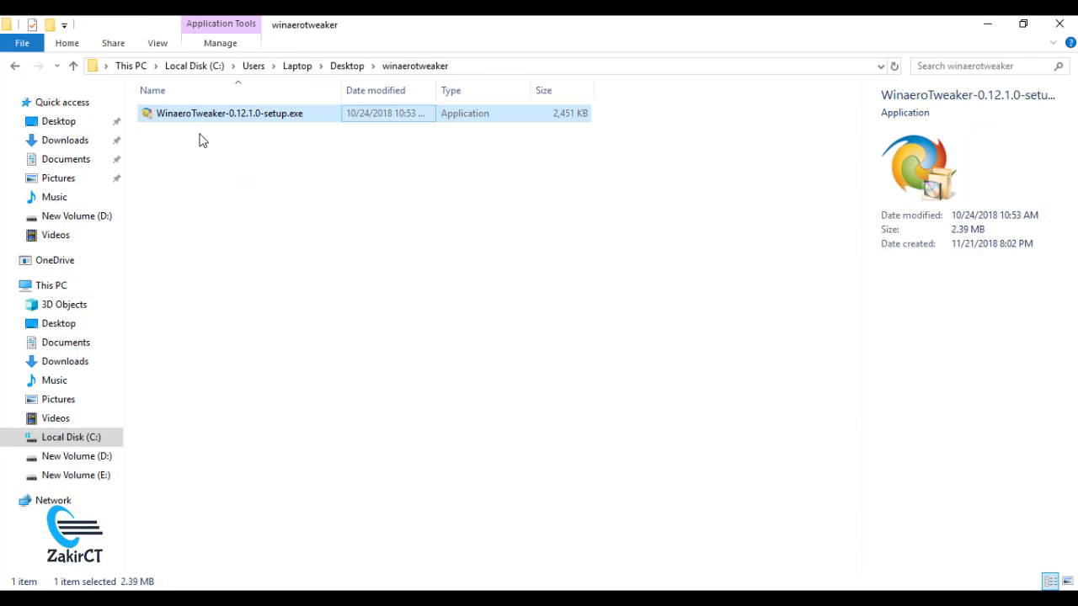
key("Return")
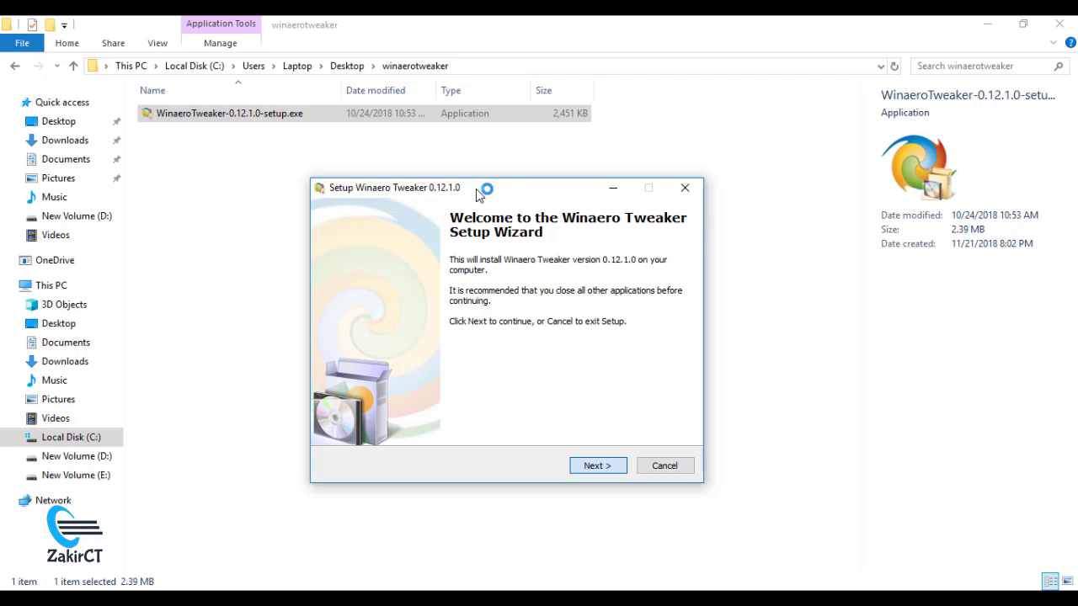
- Advance past the setup welcome page and choose Portable mode (just extract files) as the setup type
key("Return")
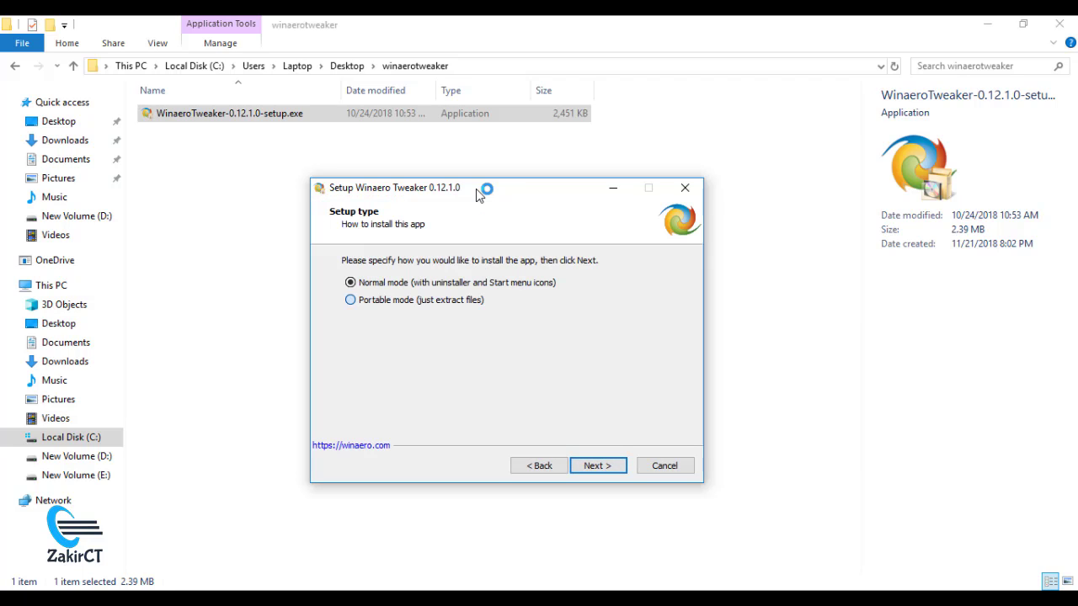
key("Down")
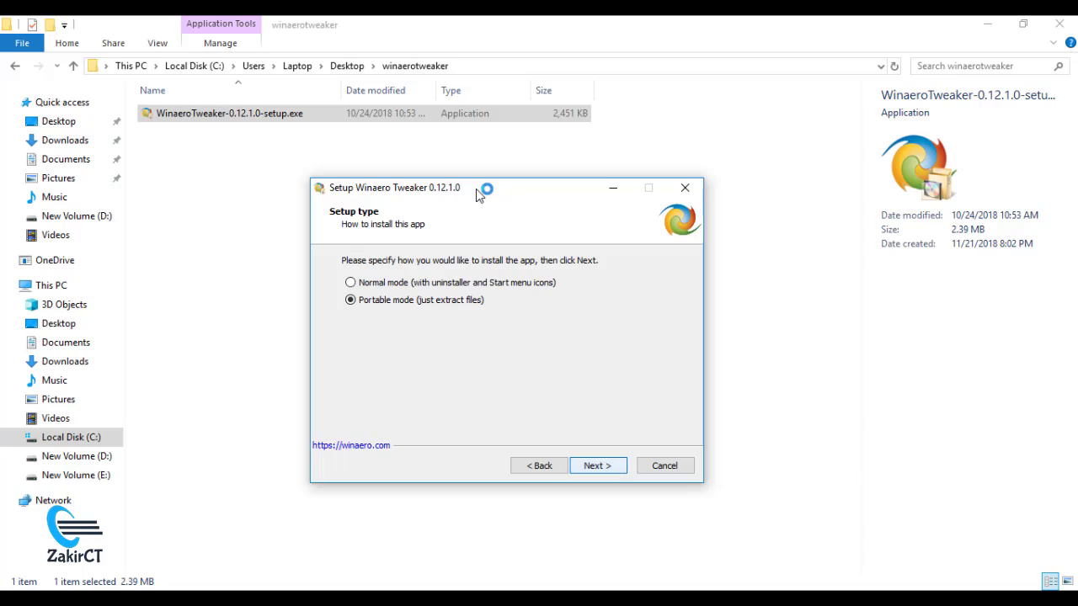
key("Return")
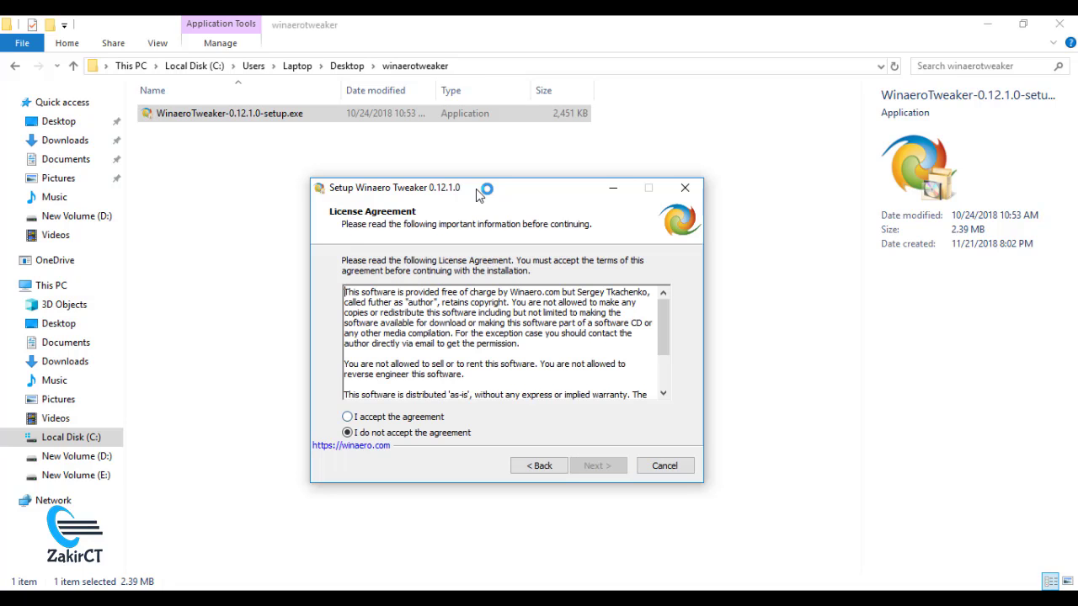
- Accept the license agreement, extract the files to C:\WinaeroTweaker and finish the setup
key("Up")
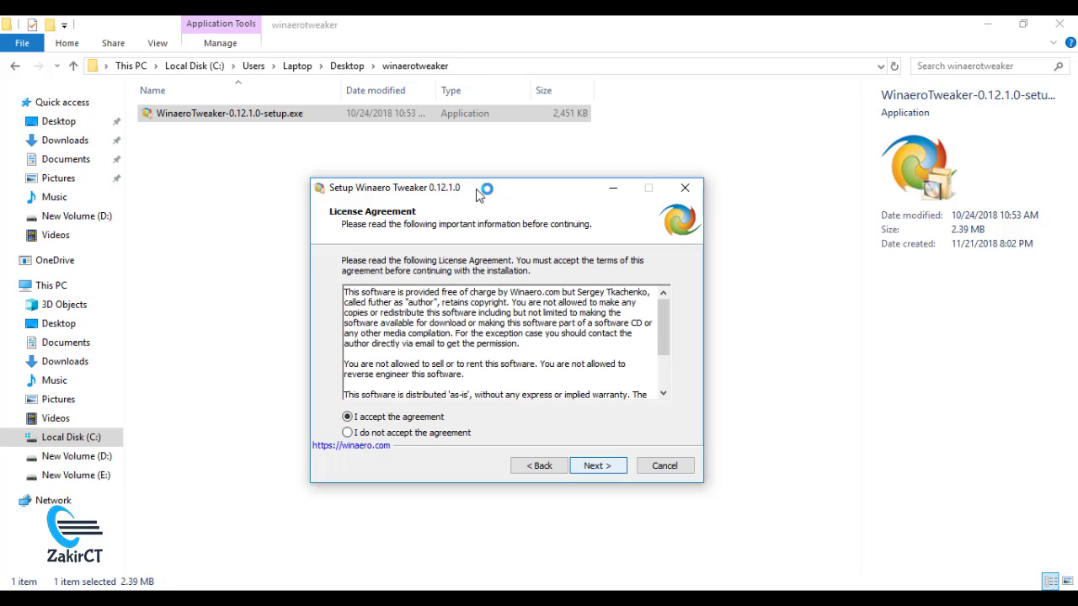
scroll(475, 188, "down", 2)
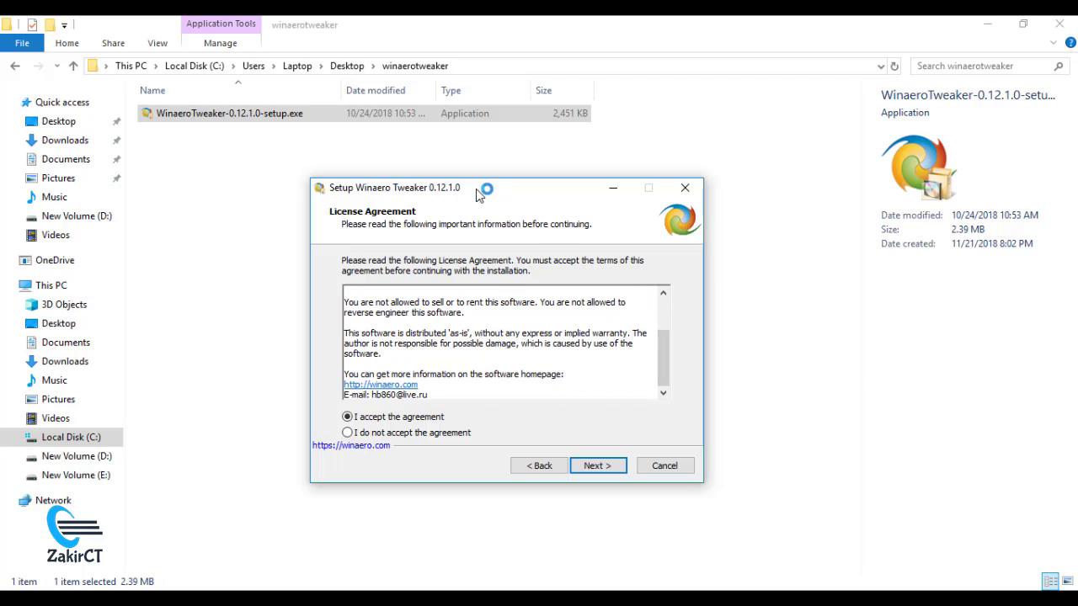
key("Return")
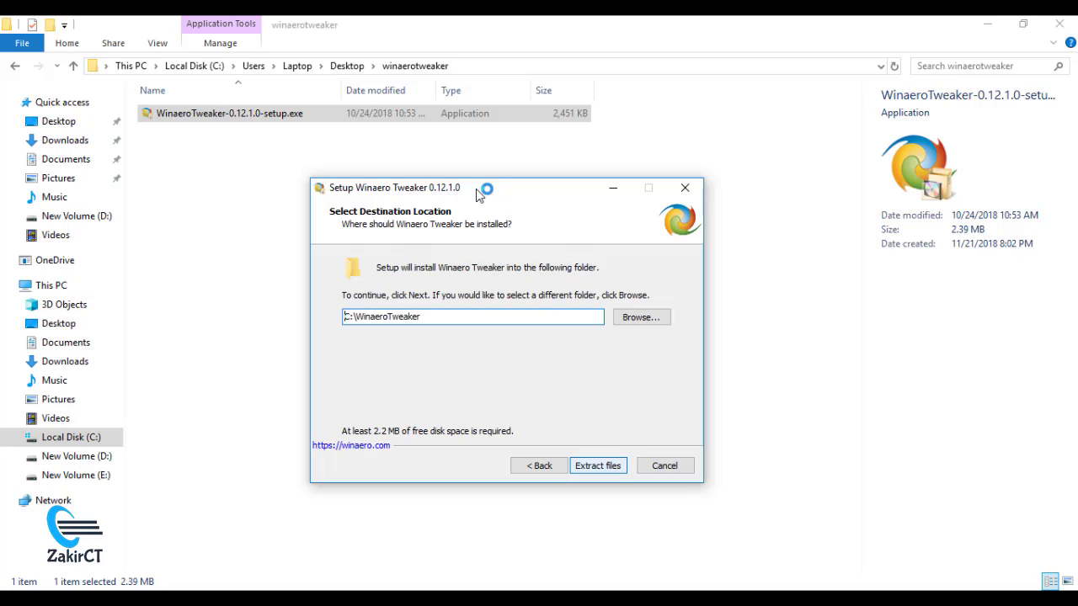
key("Return")
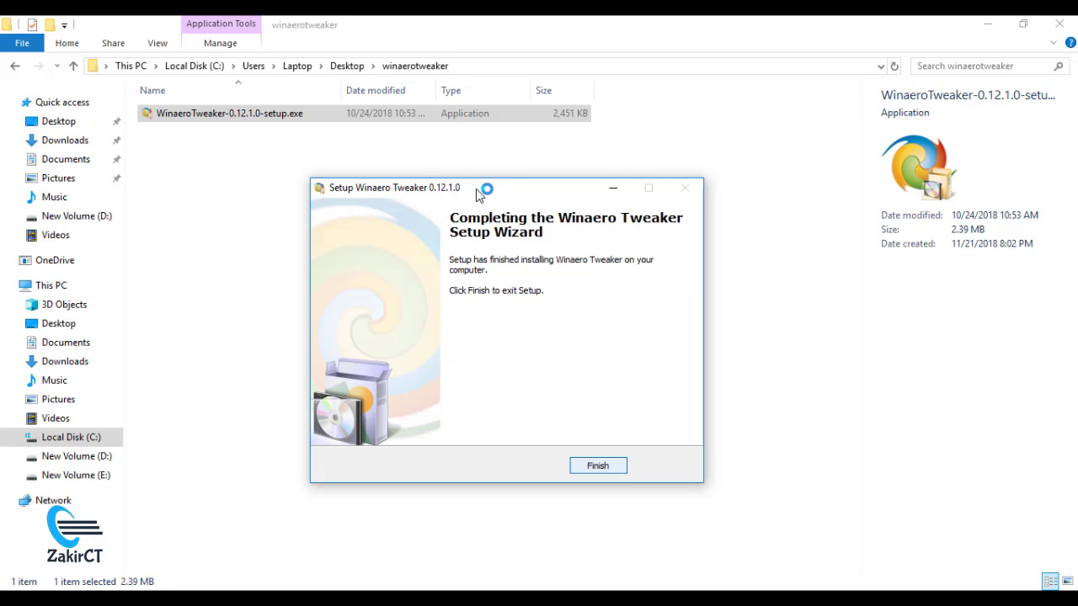
key("Return")
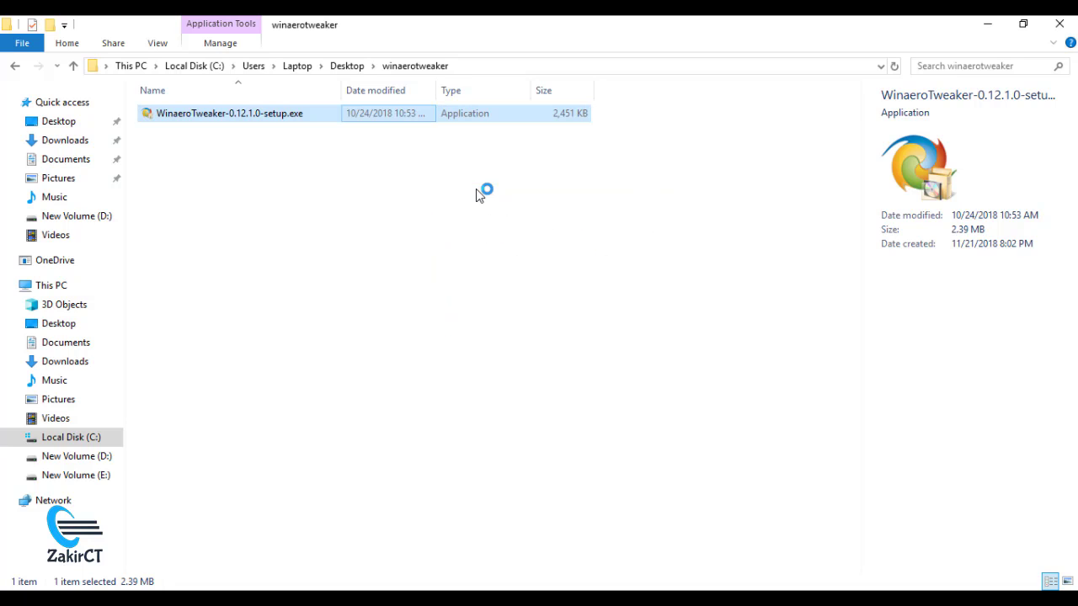
- Return to the Desktop folder and refresh its contents
left_click(342, 70)
left_click(290, 246)
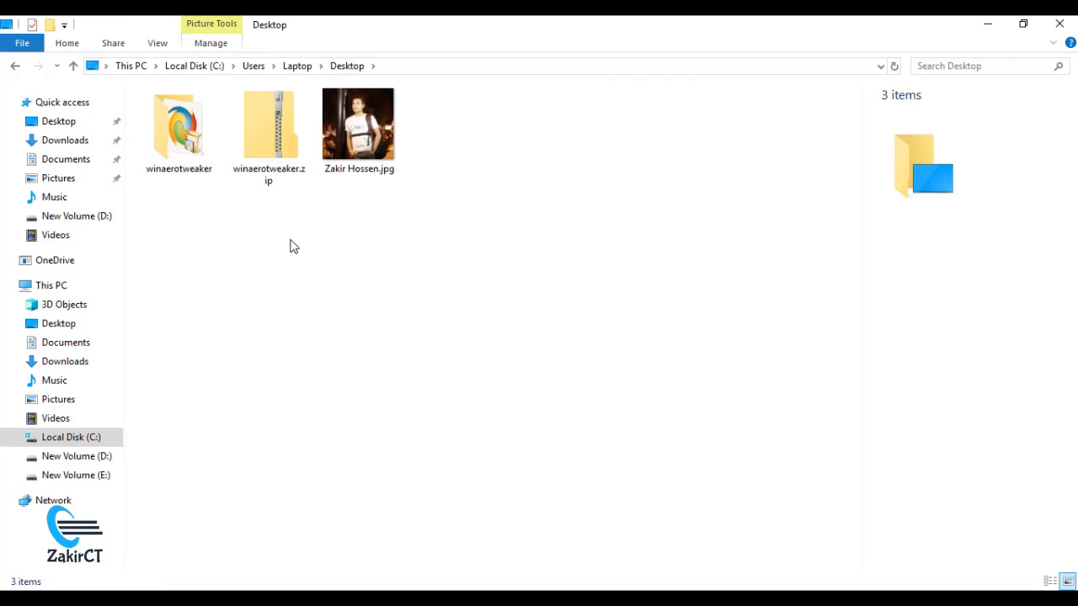
right_click(291, 246)
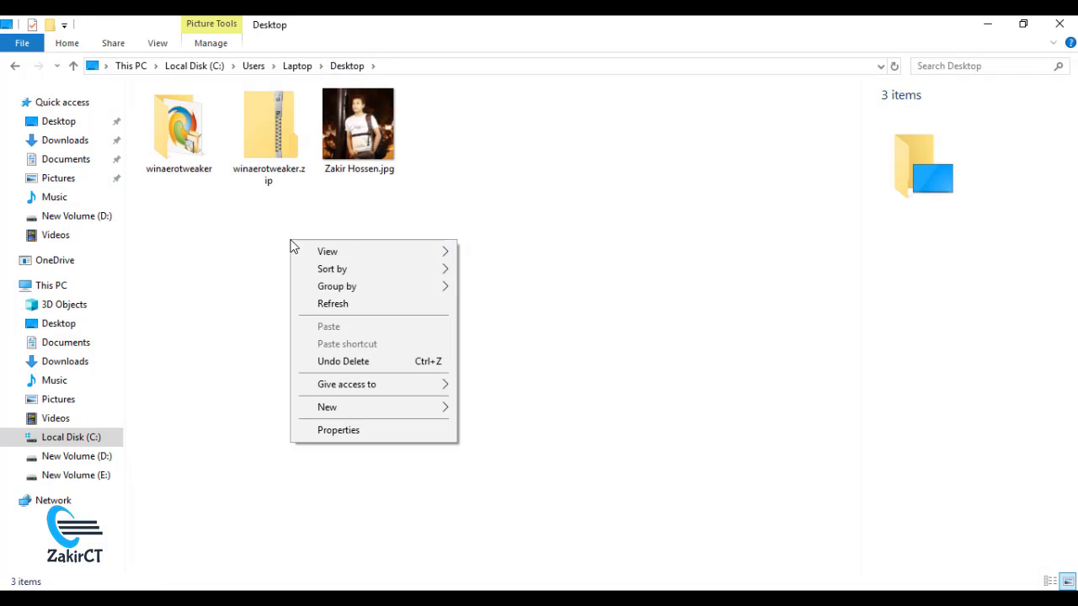
left_click(365, 305)
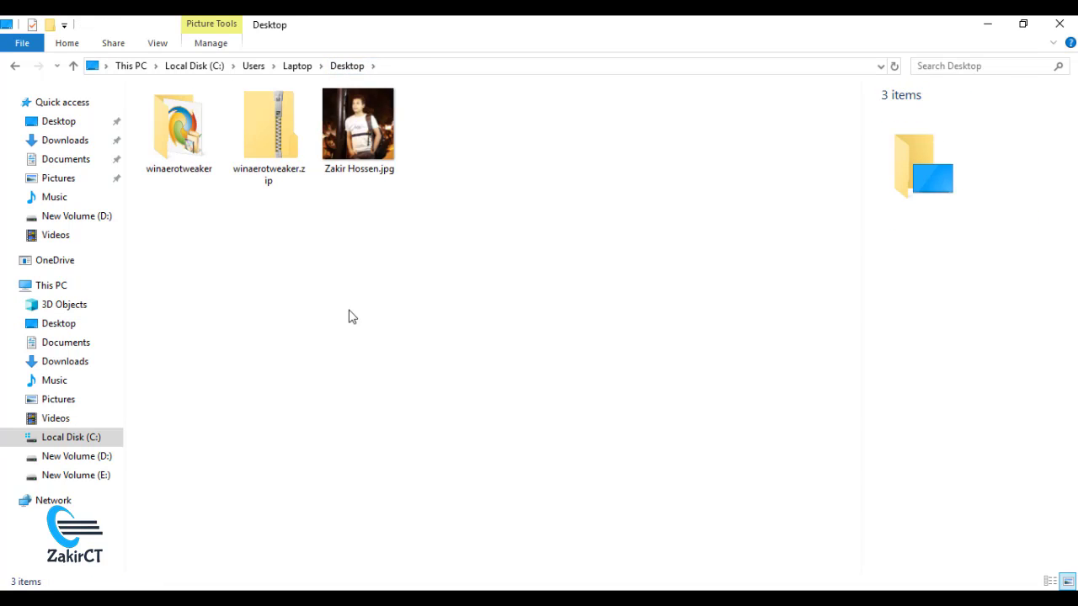
- Run WinaeroTweaker.exe from the WinaeroTweaker folder on Local Disk (C:) and accept the Winaero.com license agreement
left_click(53, 439)
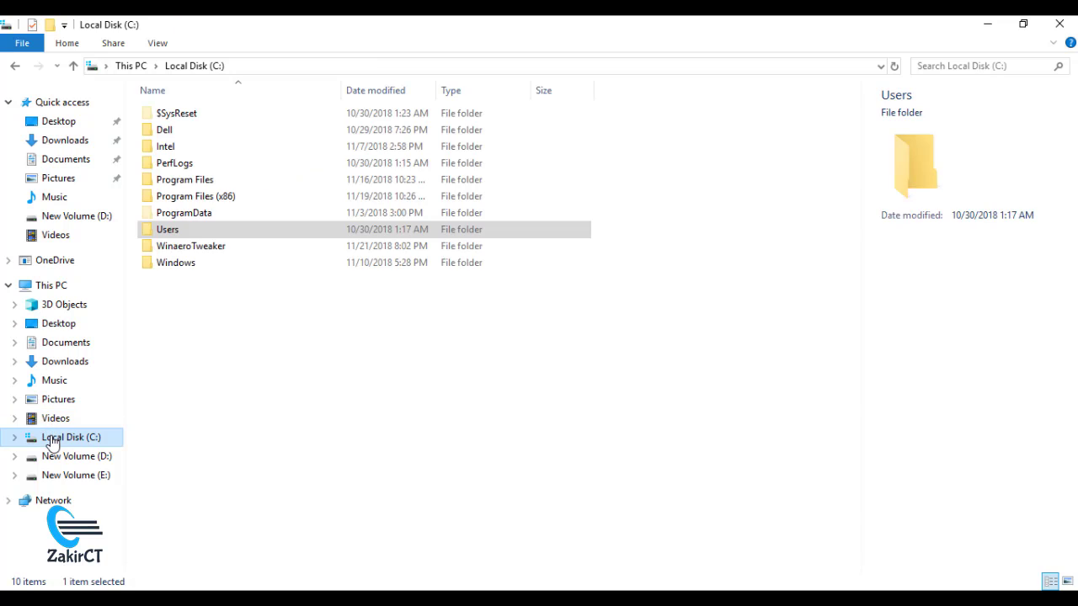
left_click(199, 249)
double_click(199, 249)
key("Down")
key("Down")
key("Down")
key("Down")
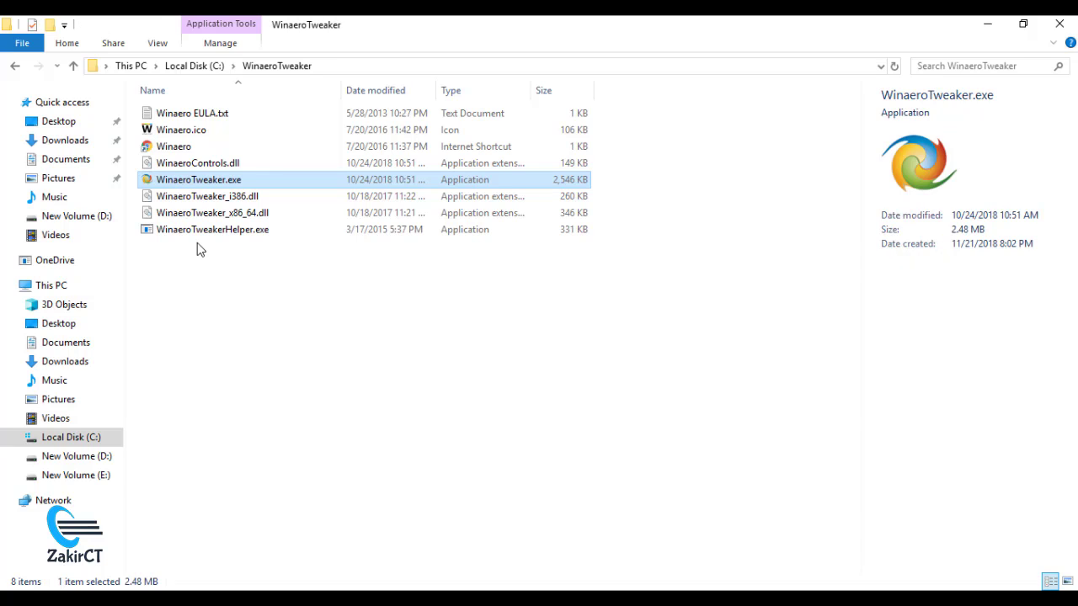
key("Return")
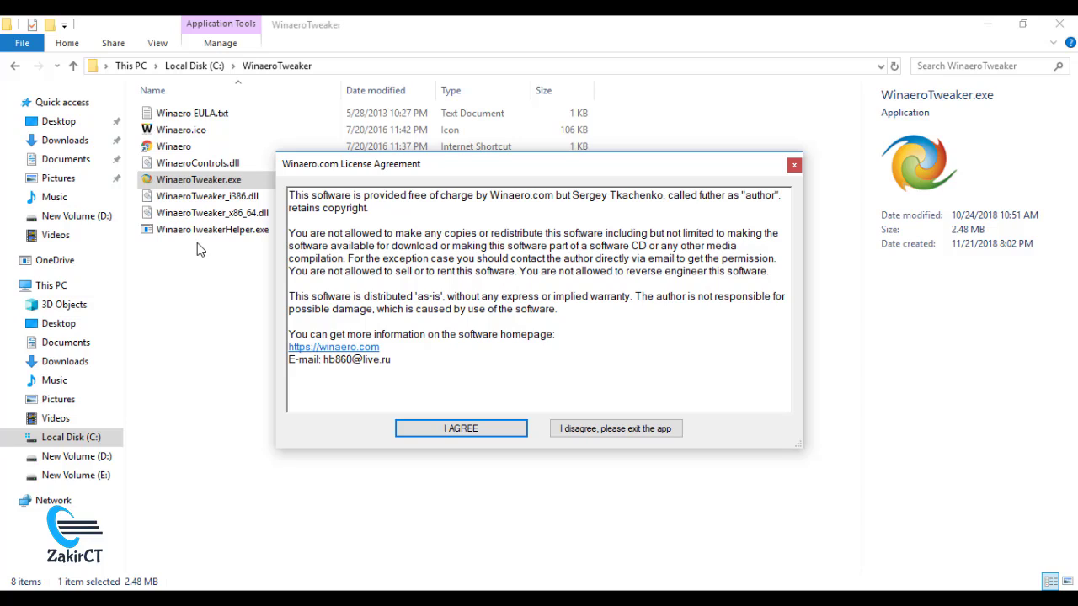
left_click(426, 432)
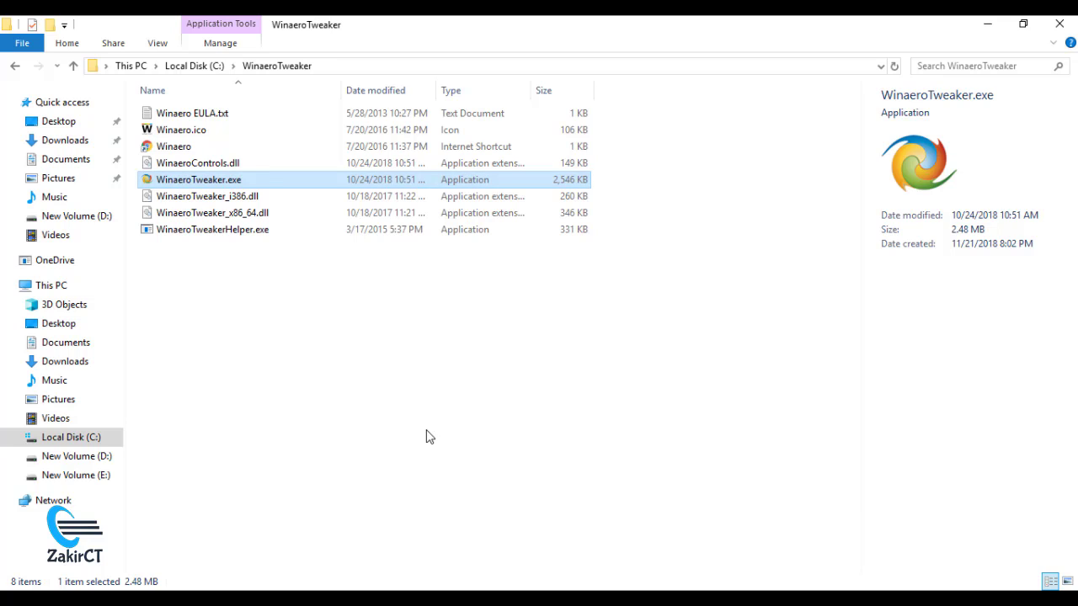
- Minimize the File Explorer and browser windows to bring the Winaero Tweaker window into view
left_click(983, 24)
double_click(973, 21)
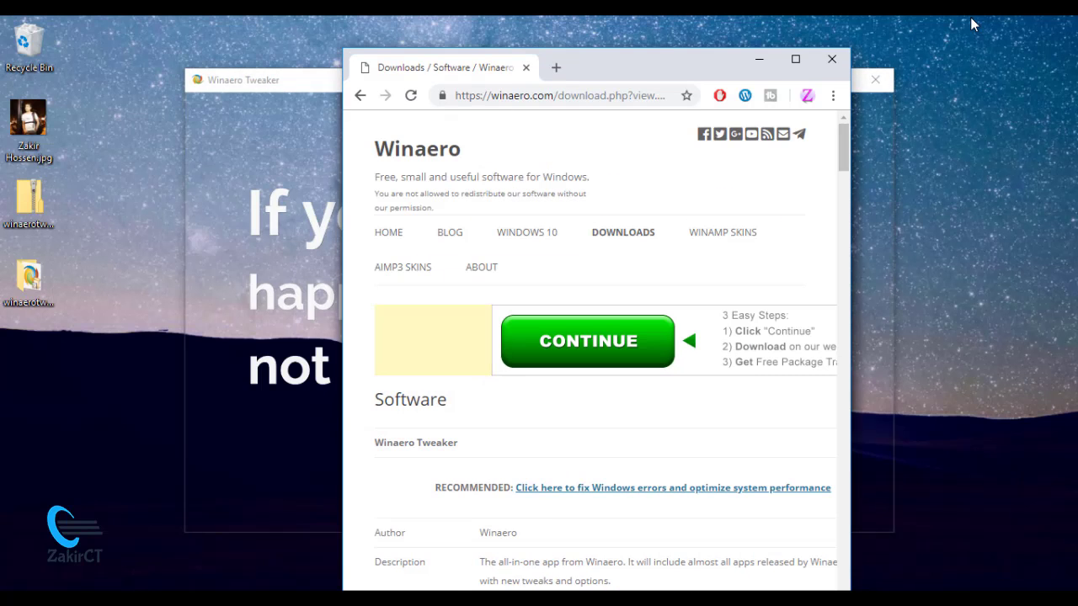
left_click(762, 65)
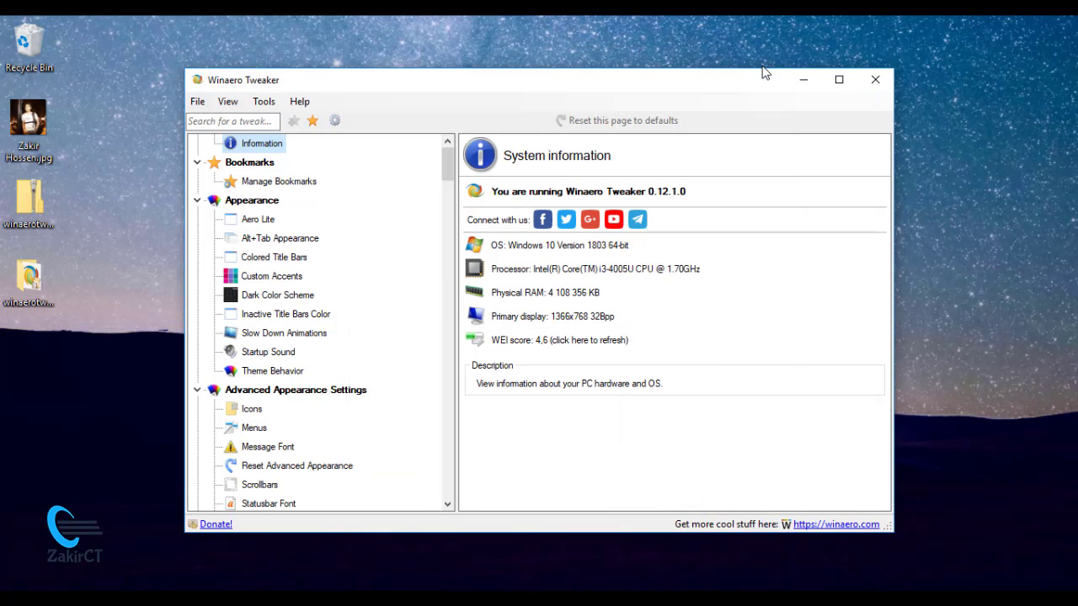
double_click(764, 72)
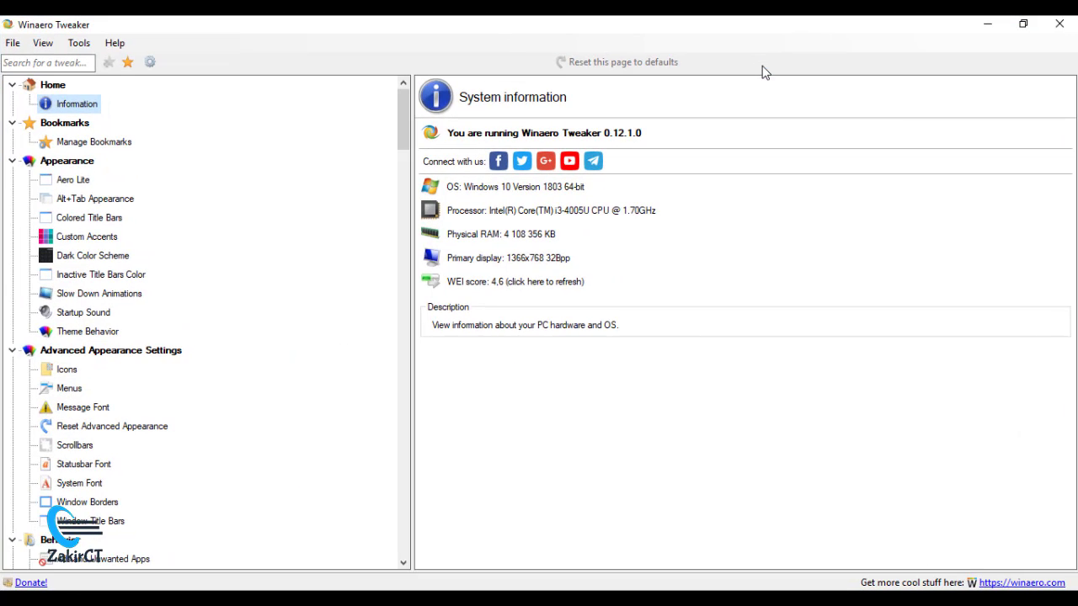
double_click(765, 72)
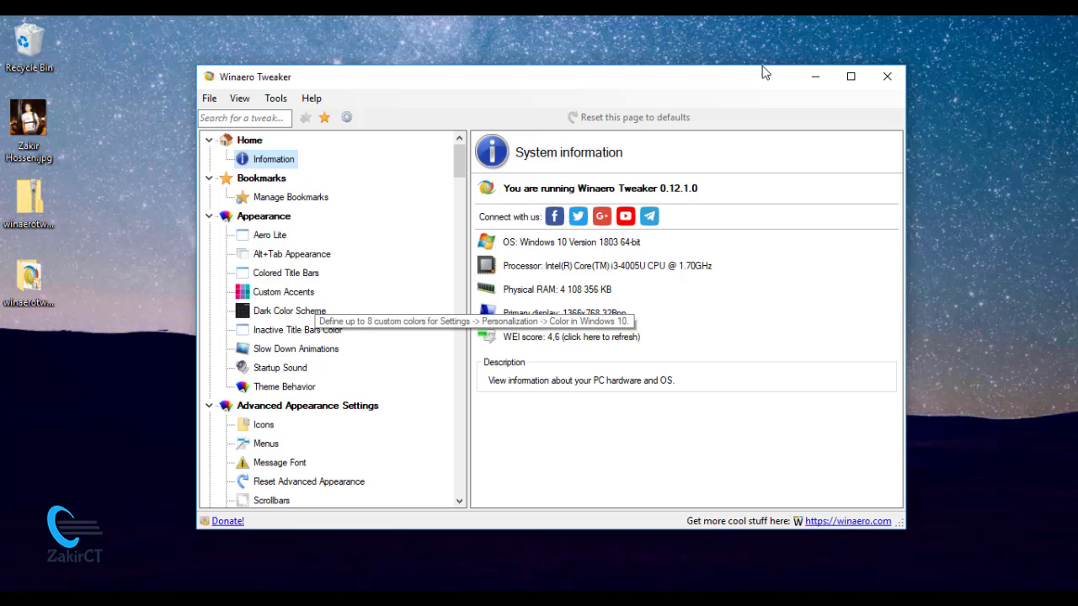
- Look at the Custom Accents page and browse the available tweaks from Appearance through to Get Classic Apps
left_click(305, 294)
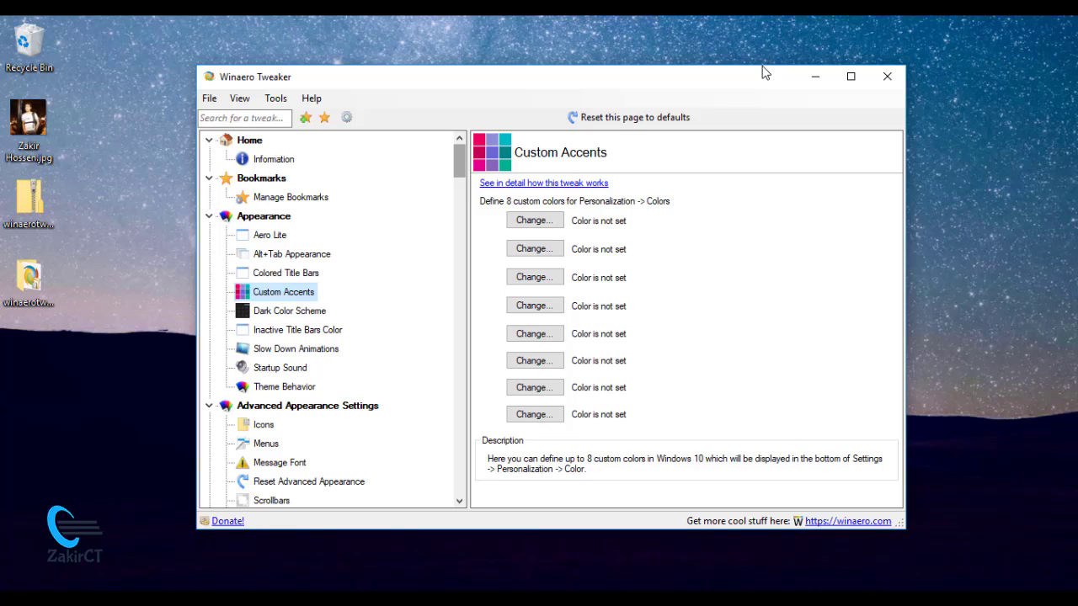
scroll(333, 320, "down", 10)
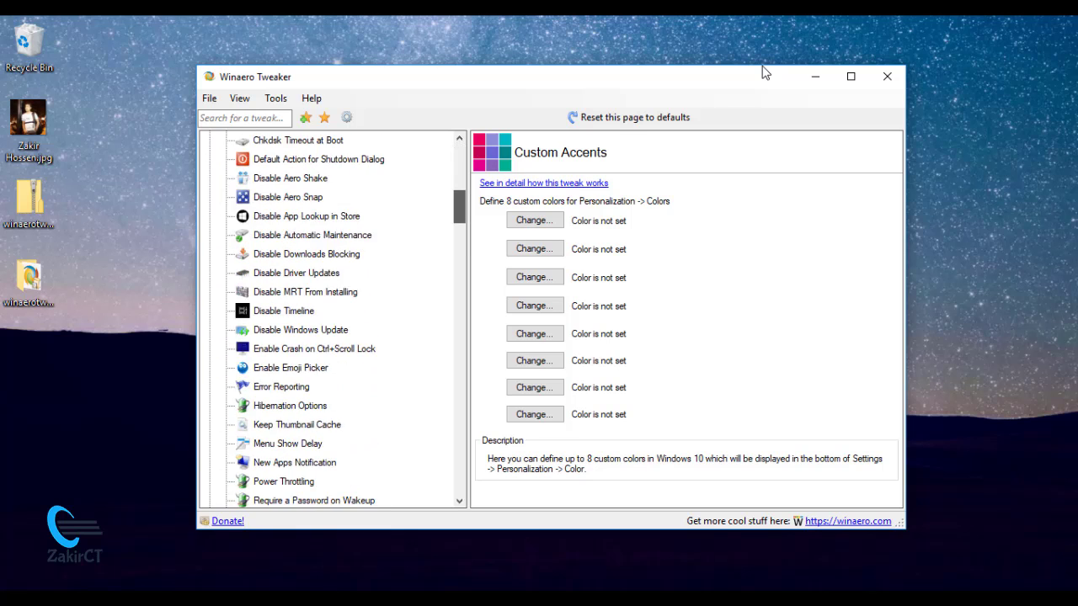
scroll(333, 320, "down", 7)
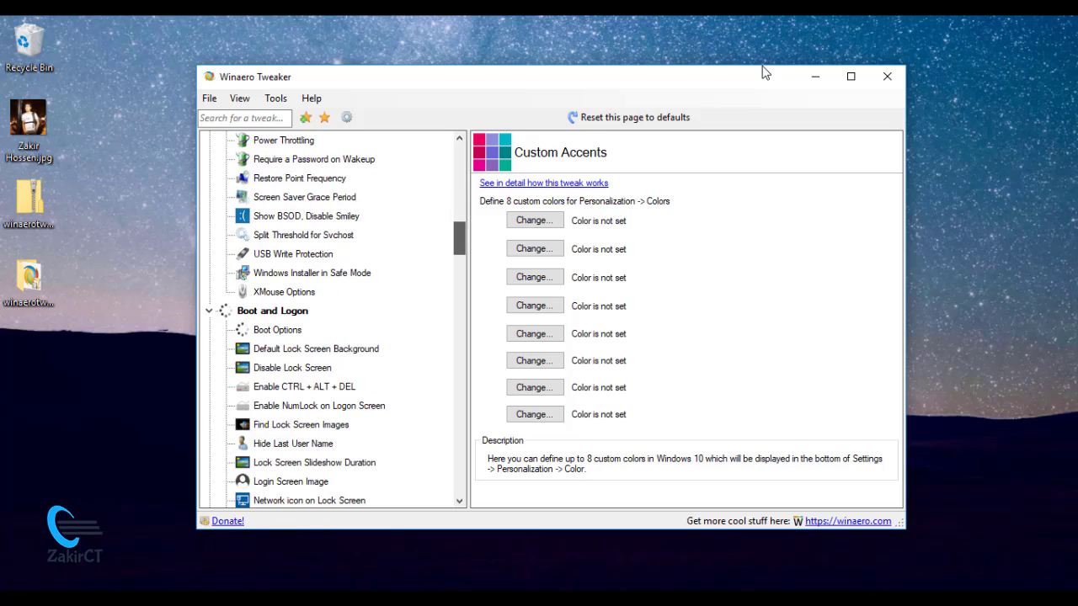
scroll(762, 72, "down", 3)
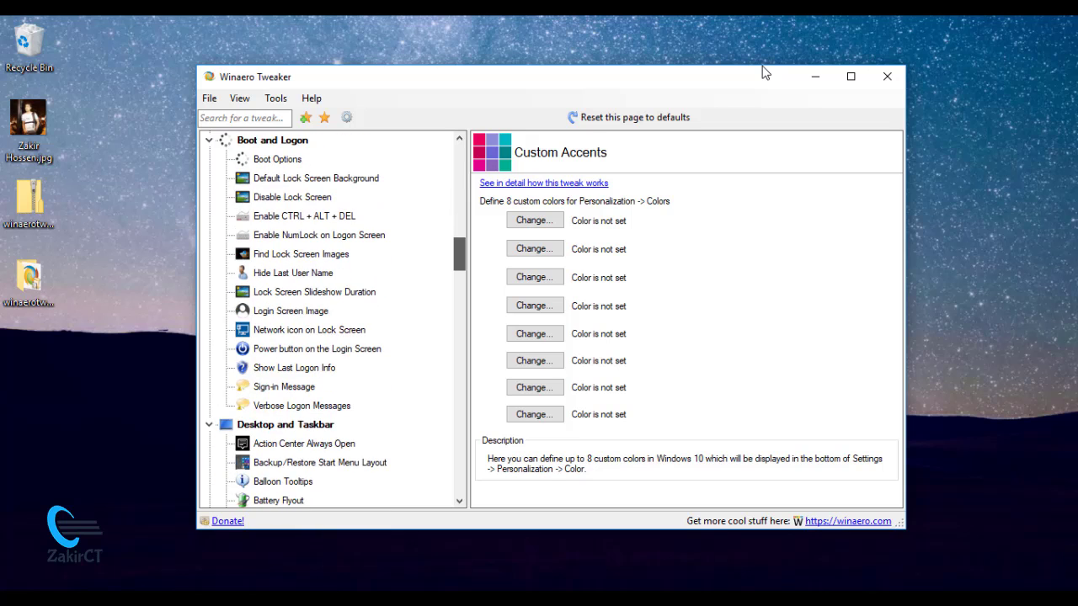
scroll(762, 72, "down", 4)
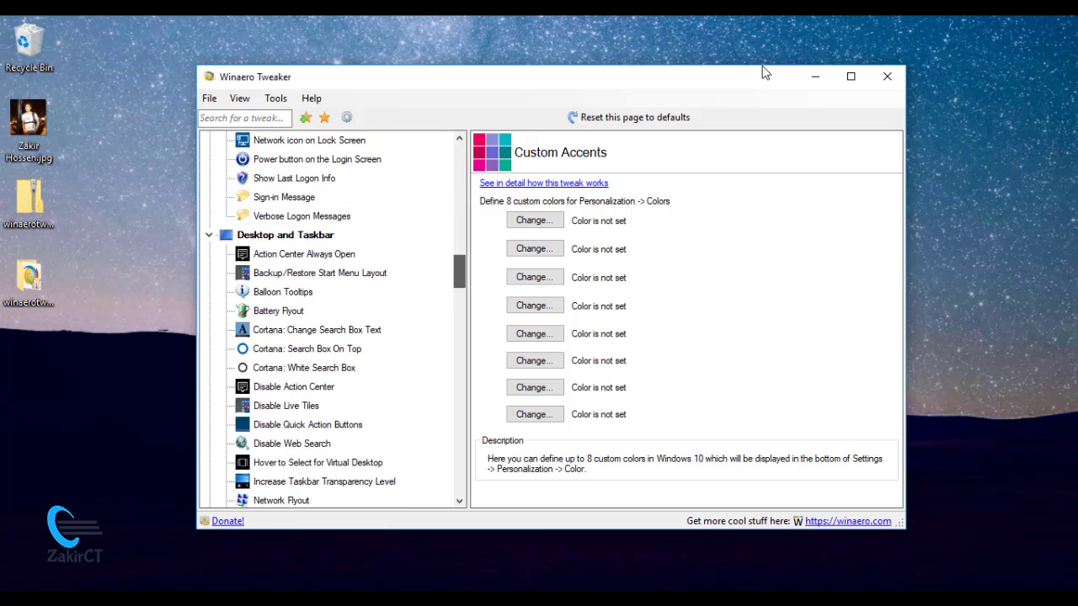
scroll(762, 72, "down", 6)
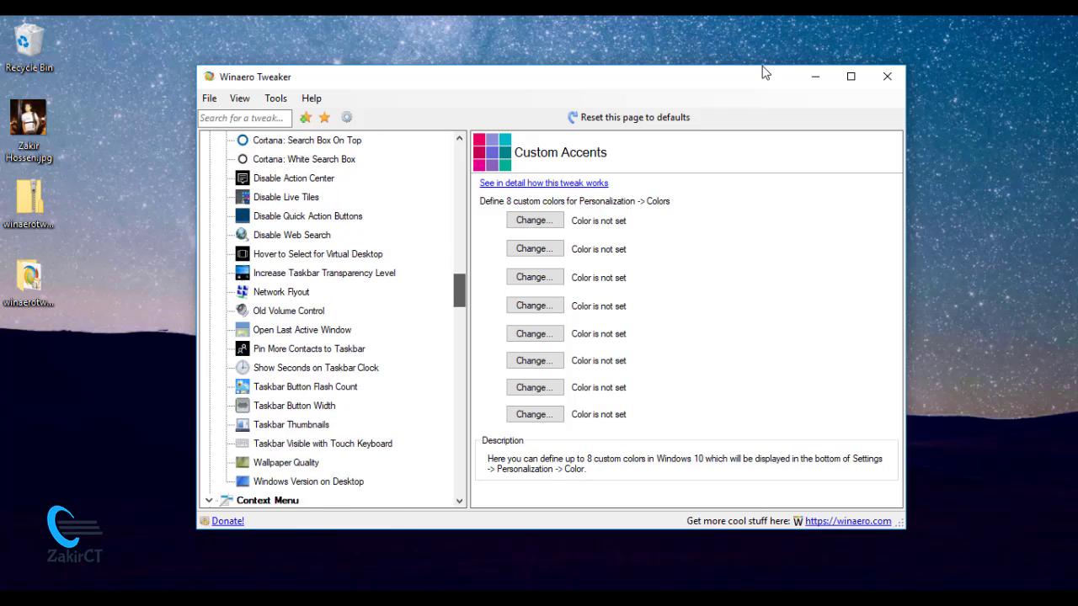
scroll(762, 73, "down", 9)
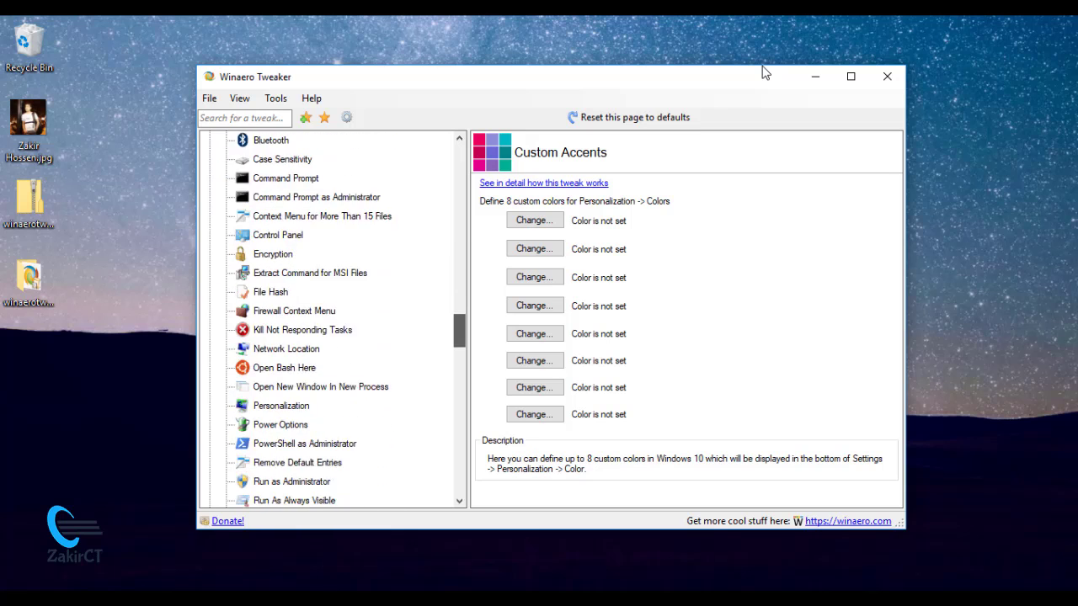
scroll(762, 73, "down", 6)
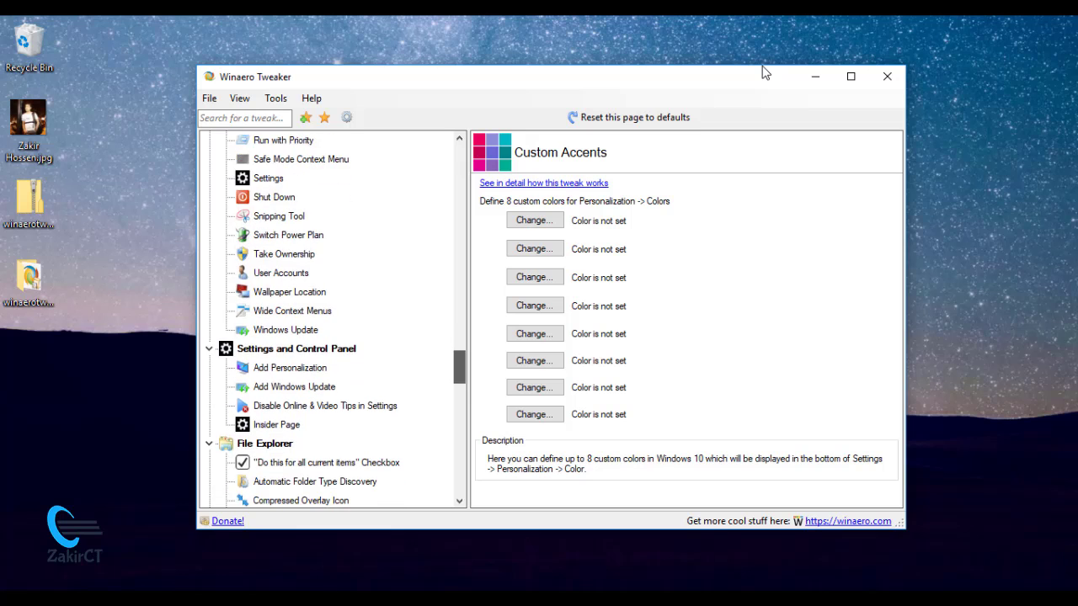
scroll(762, 72, "down", 7)
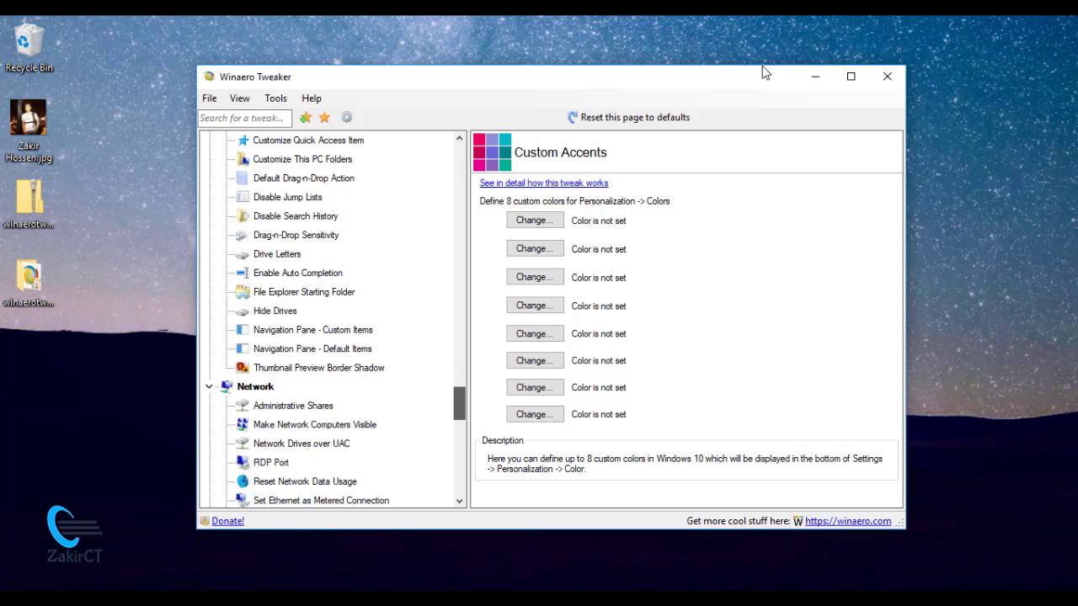
scroll(762, 73, "down", 7)
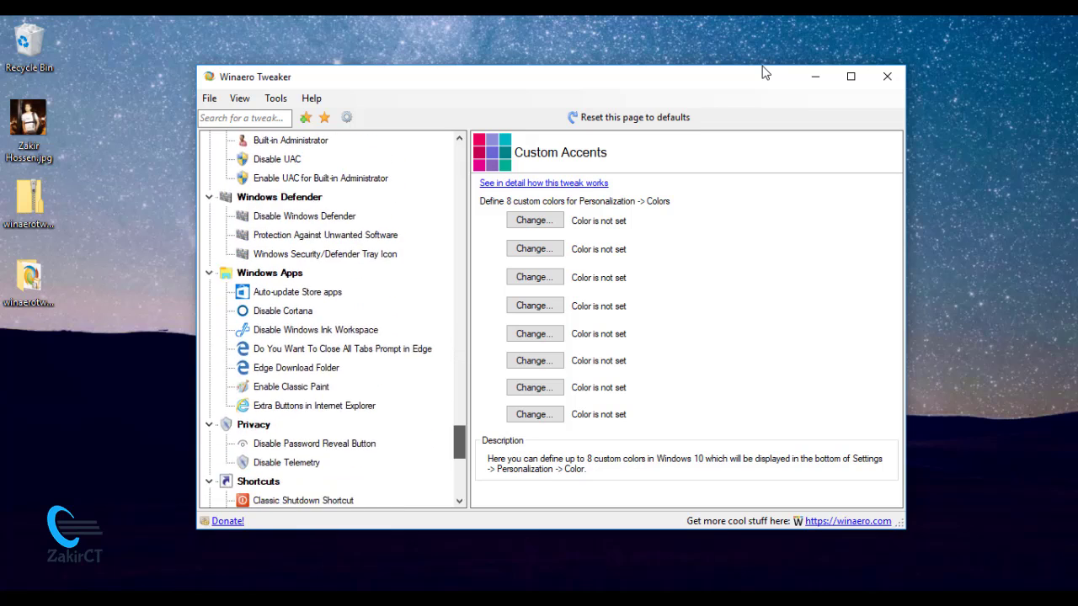
scroll(763, 72, "down", 2)
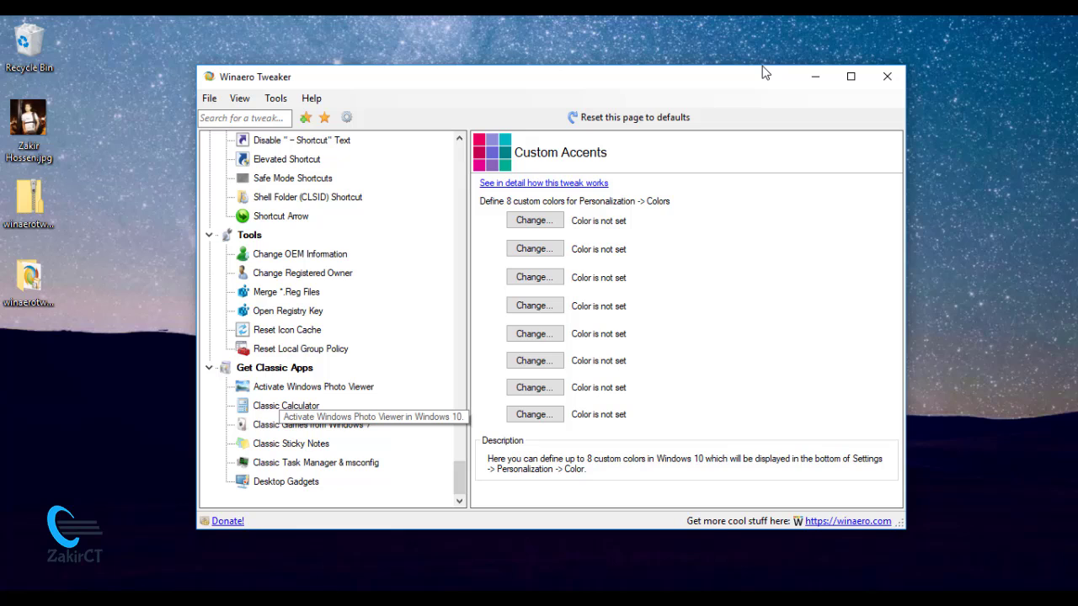
- Activate Windows Photo Viewer from the Get Classic Apps tweaks
left_click(314, 389)
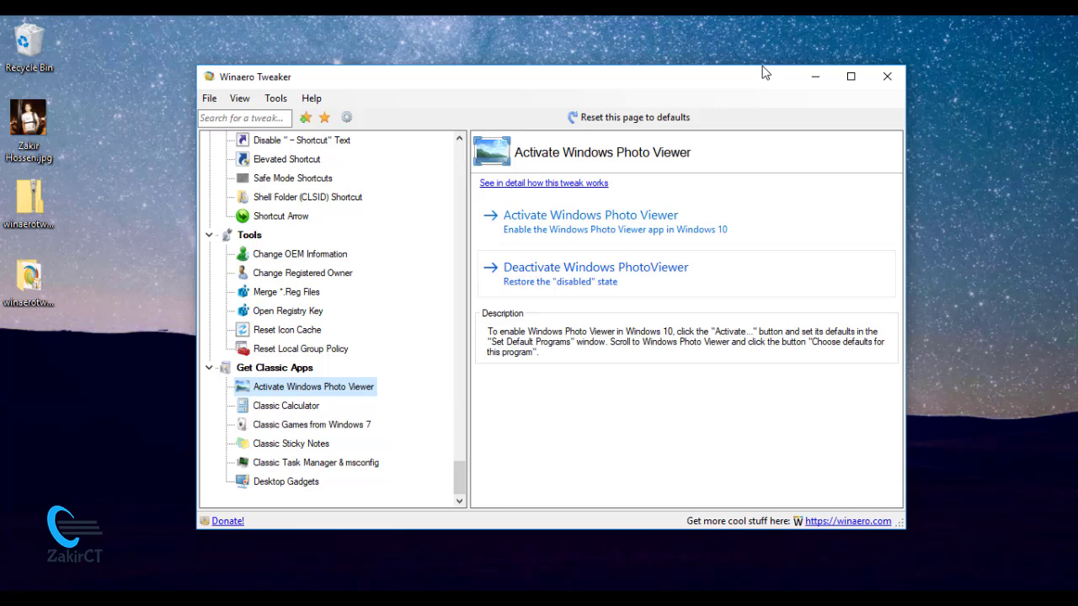
key("Tab")
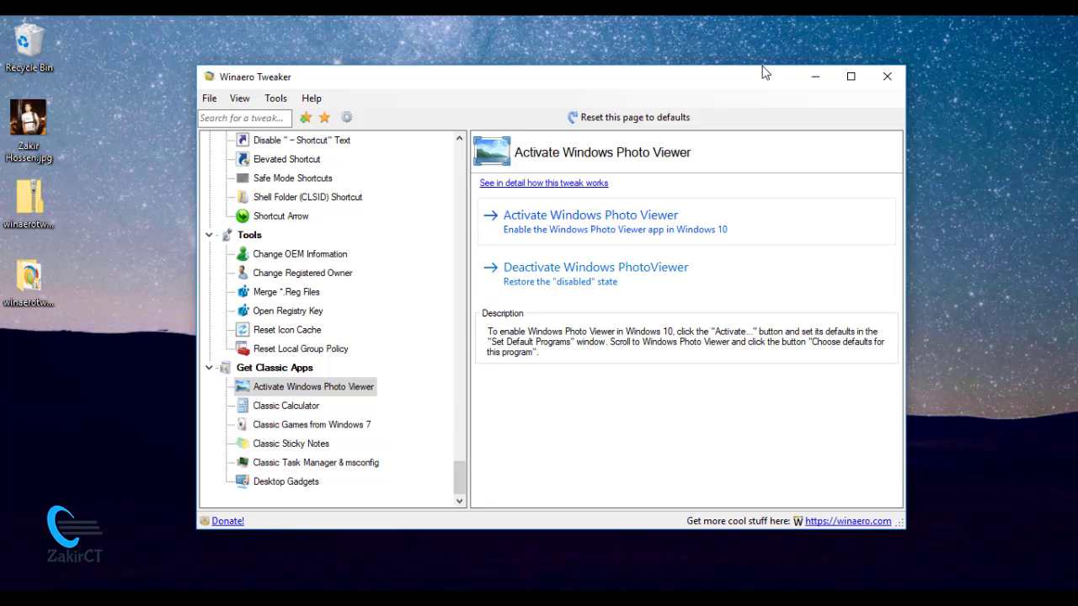
key("Return")
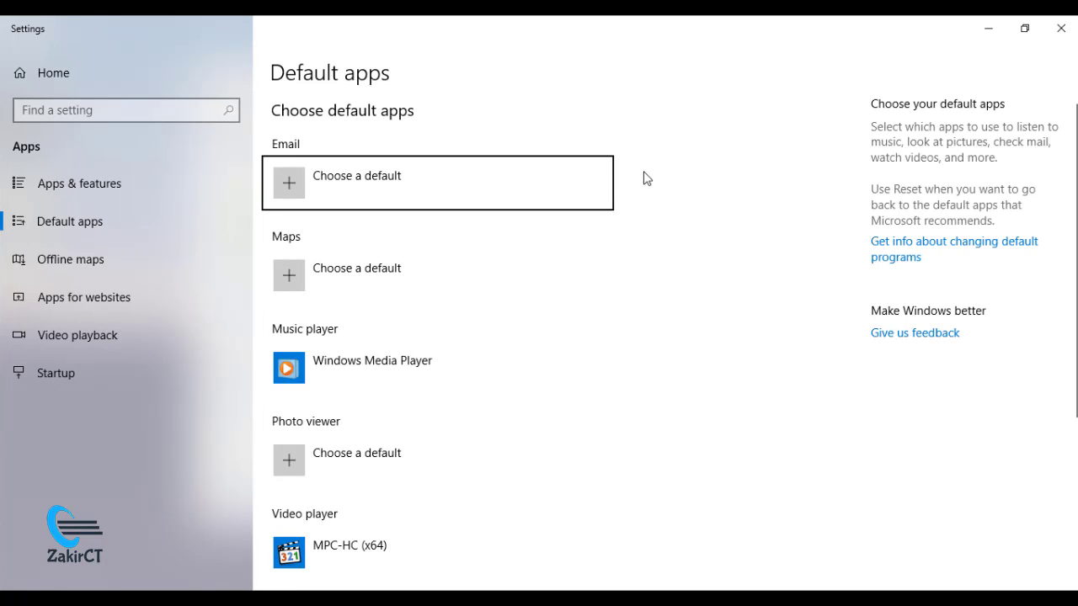
- Set Windows Photo Viewer as the default photo viewer and close the Settings window
scroll(1074, 181, "down", 2)
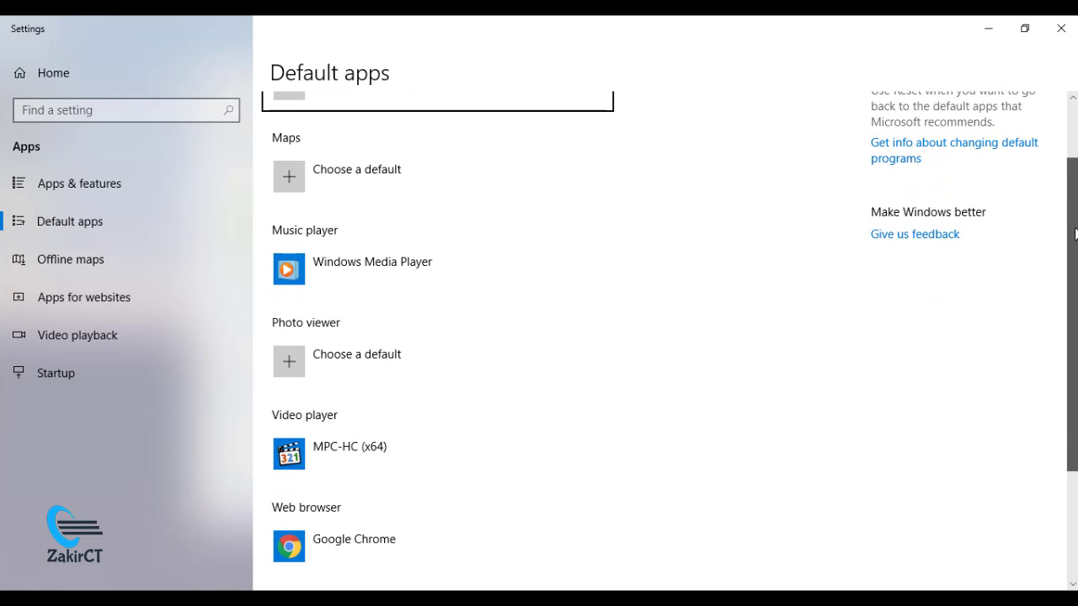
left_click(324, 355)
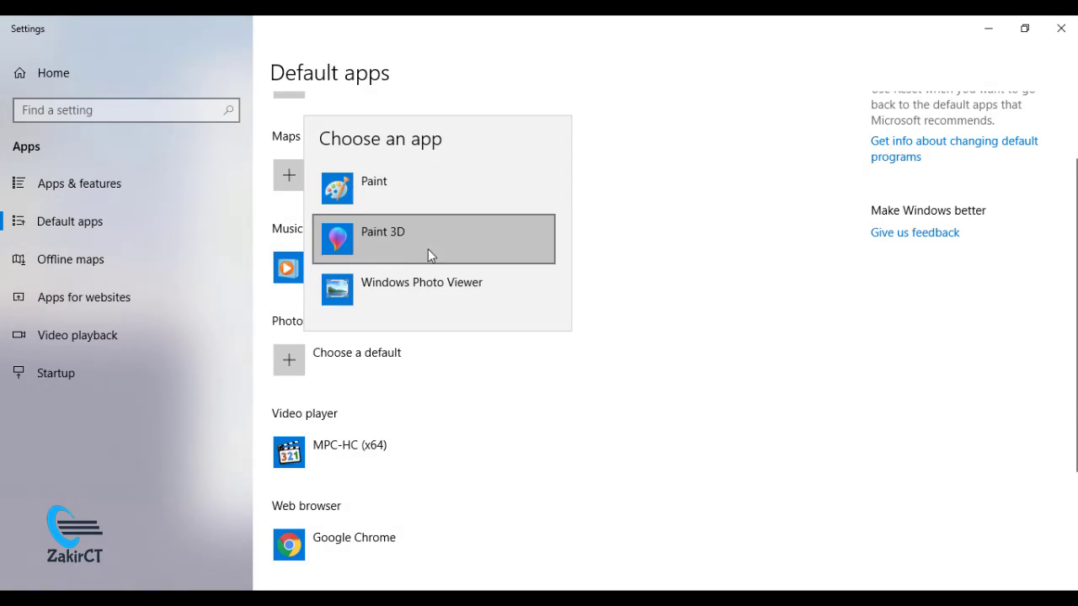
left_click(387, 296)
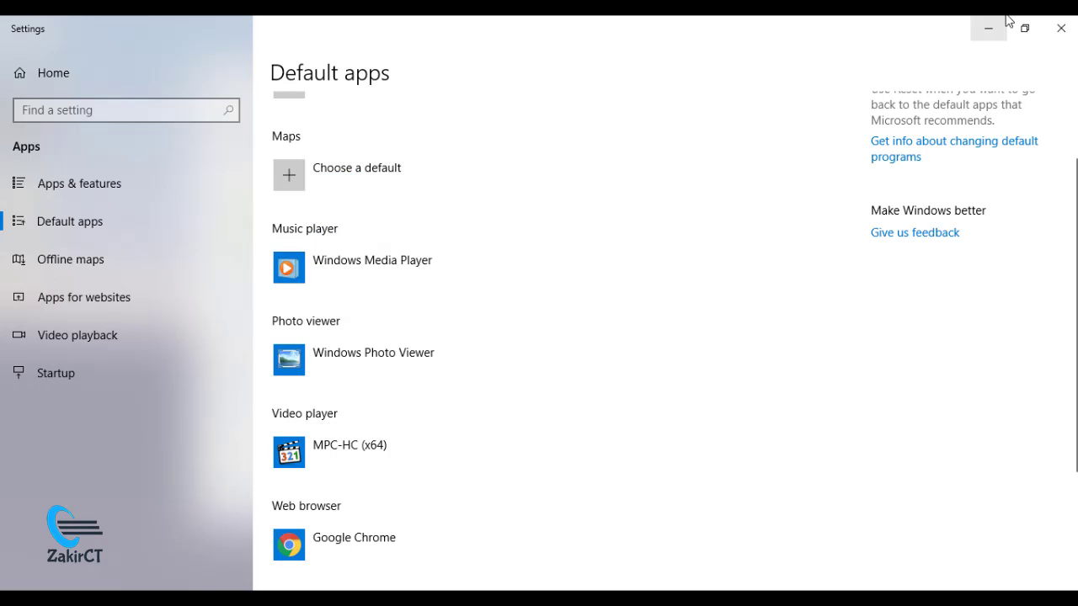
left_click(1067, 27)
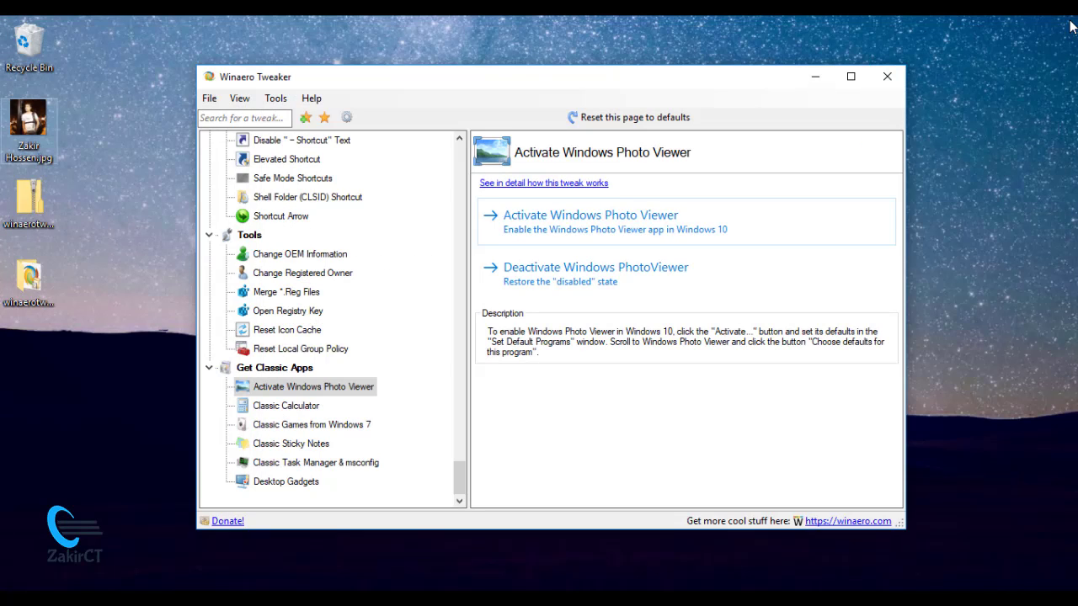
- Open the JPG photo on the desktop to check which viewer displays it, and close the viewer
left_click(1069, 27)
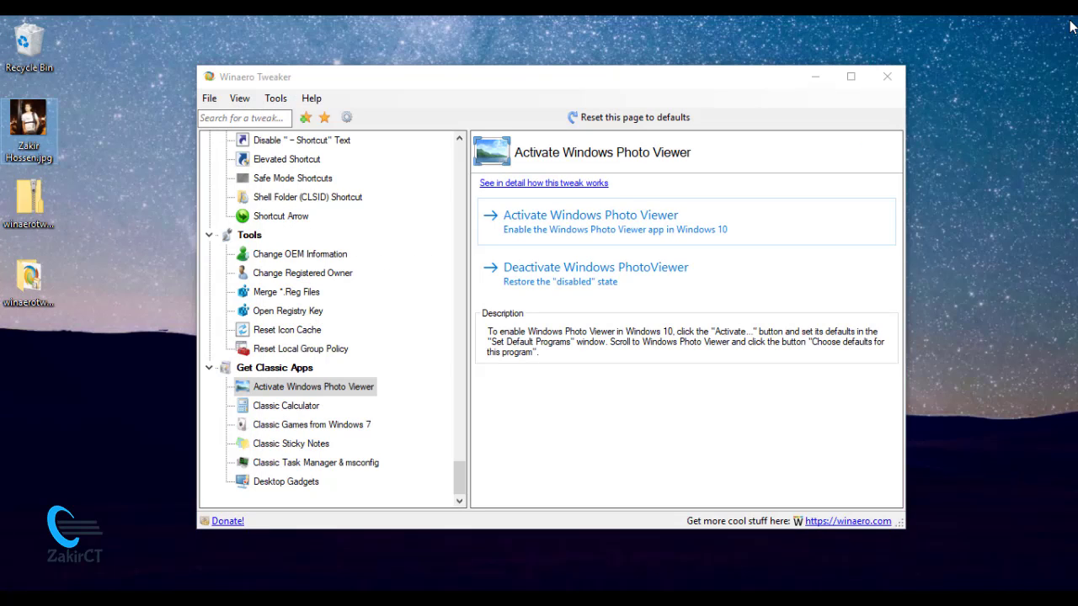
key("Return")
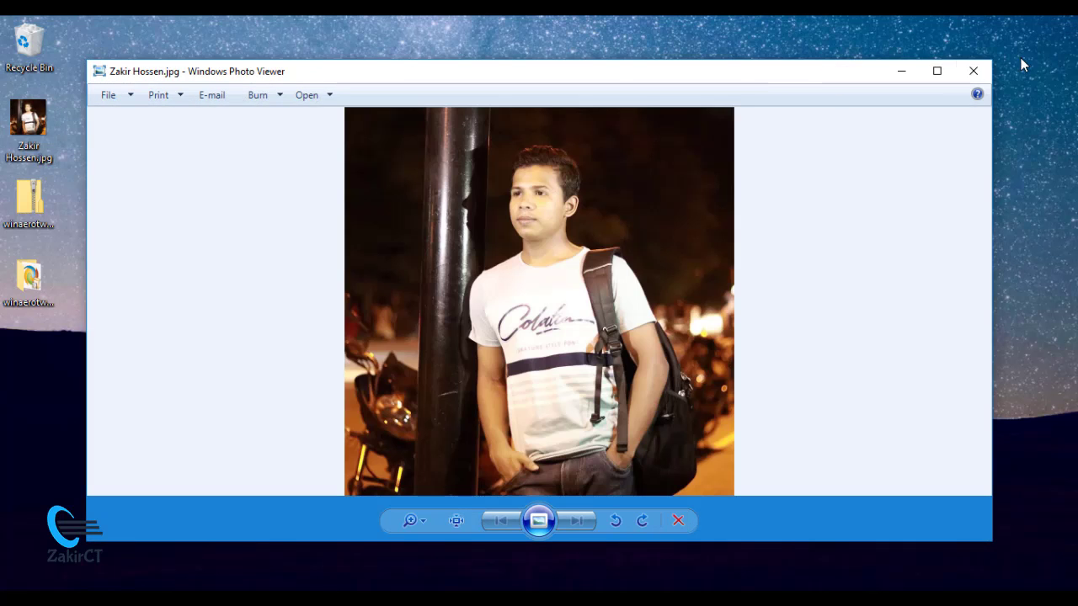
left_click(974, 72)
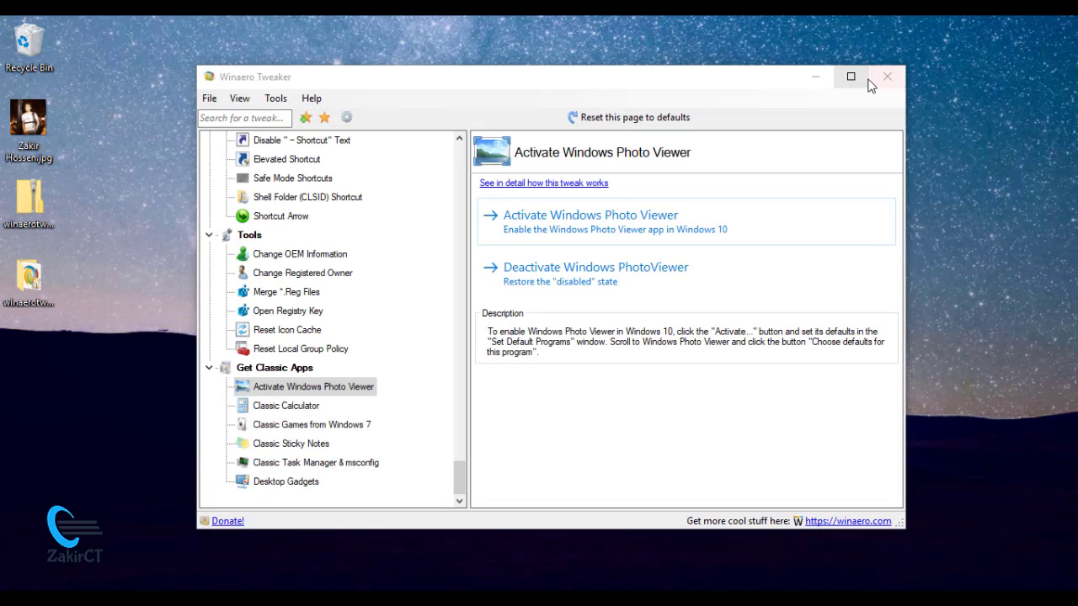